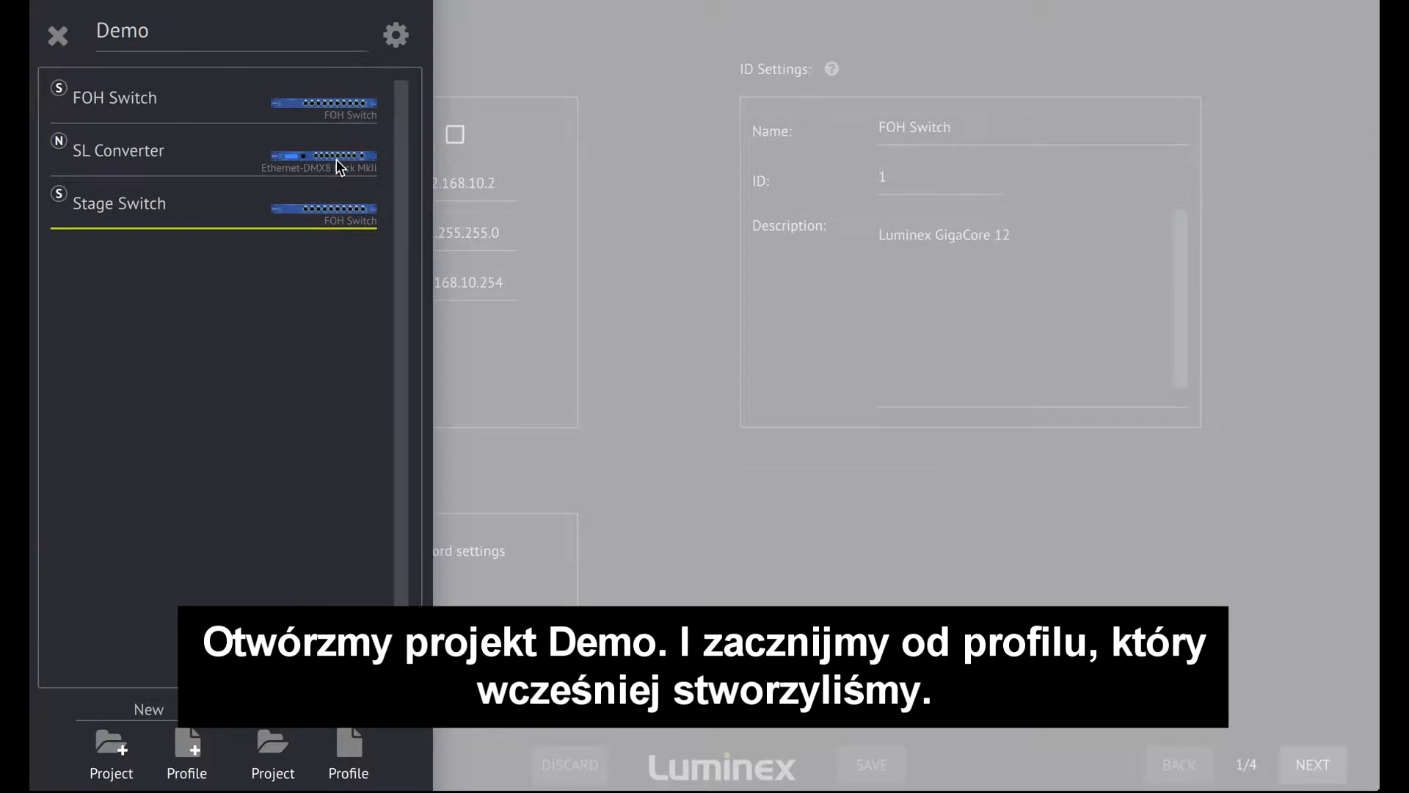
- Open the SL Converter profile in the Demo project and go to its port configuration page
click(336, 160)
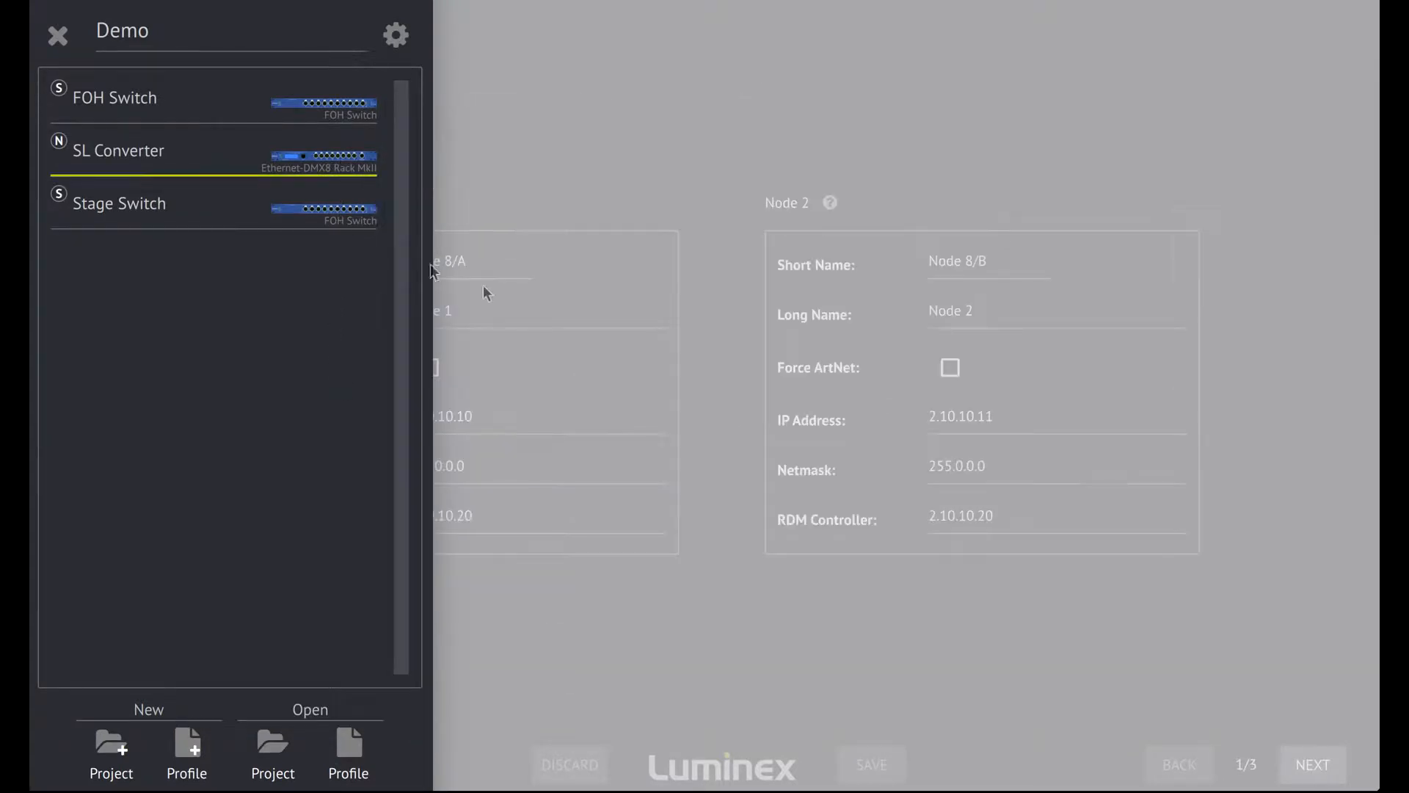
click(749, 218)
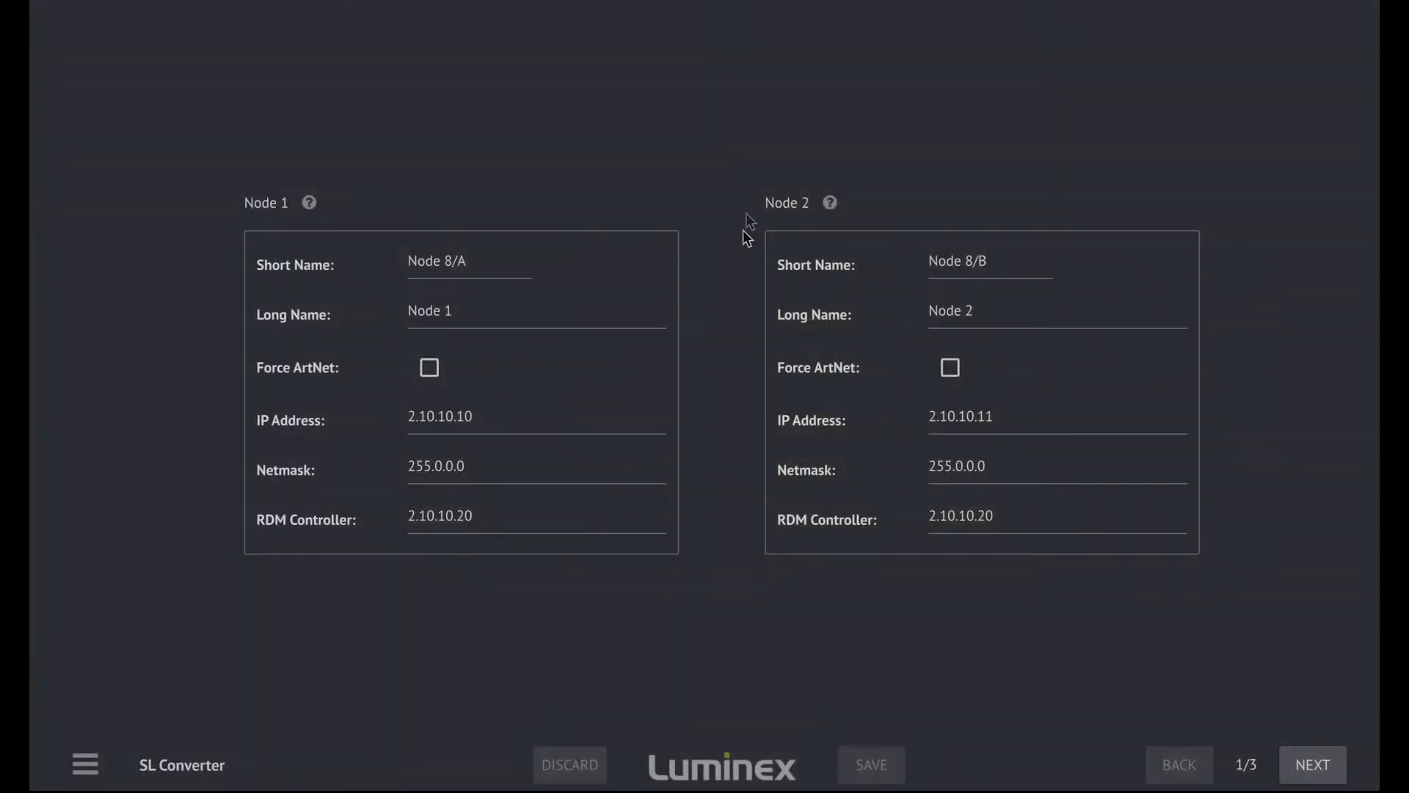
click(1318, 764)
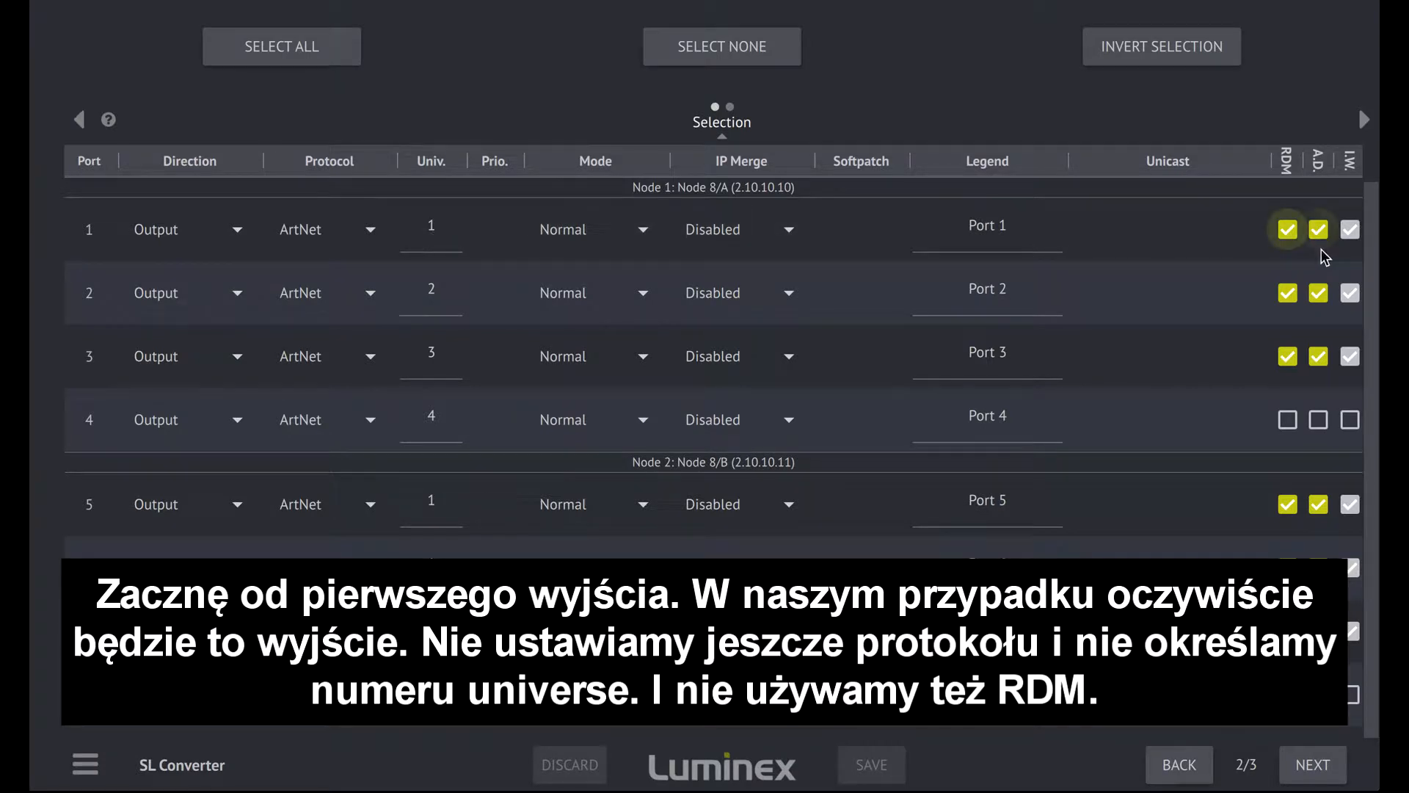
- Disable the RDM, A.D. and I.W. options for port 1 of Node 1
click(1291, 230)
click(1318, 230)
click(1350, 229)
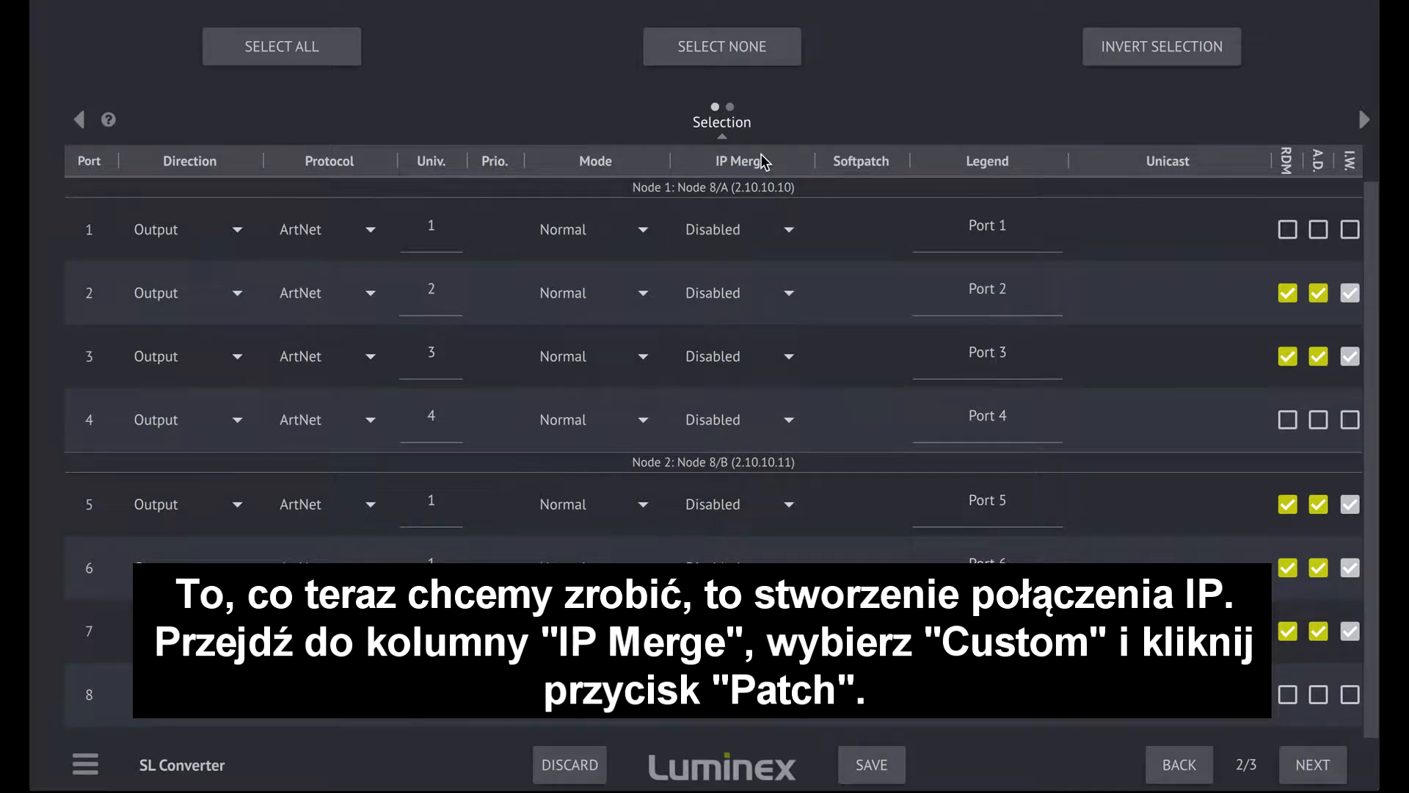
- Set port 1's IP Merge to Custom and open its softpatch
click(792, 233)
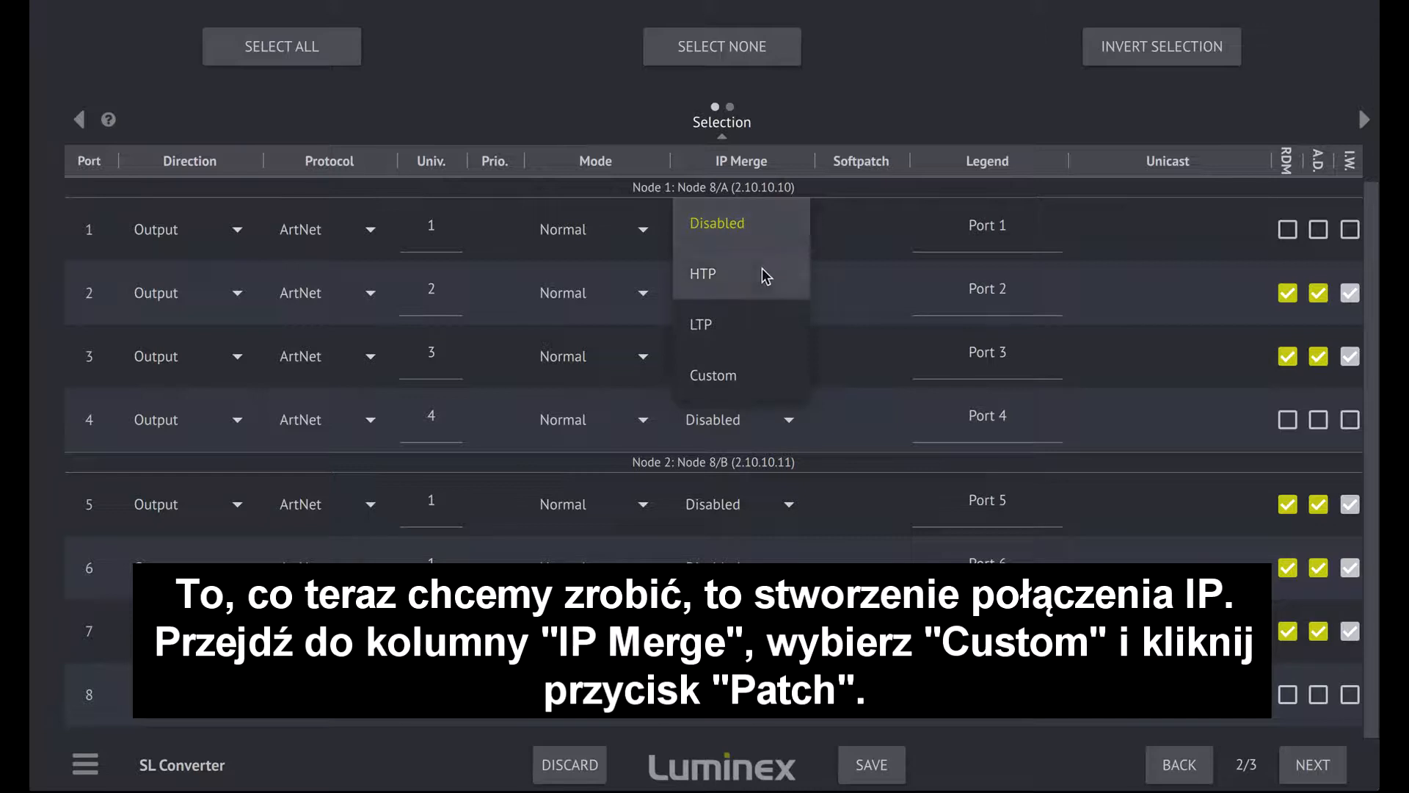
click(742, 377)
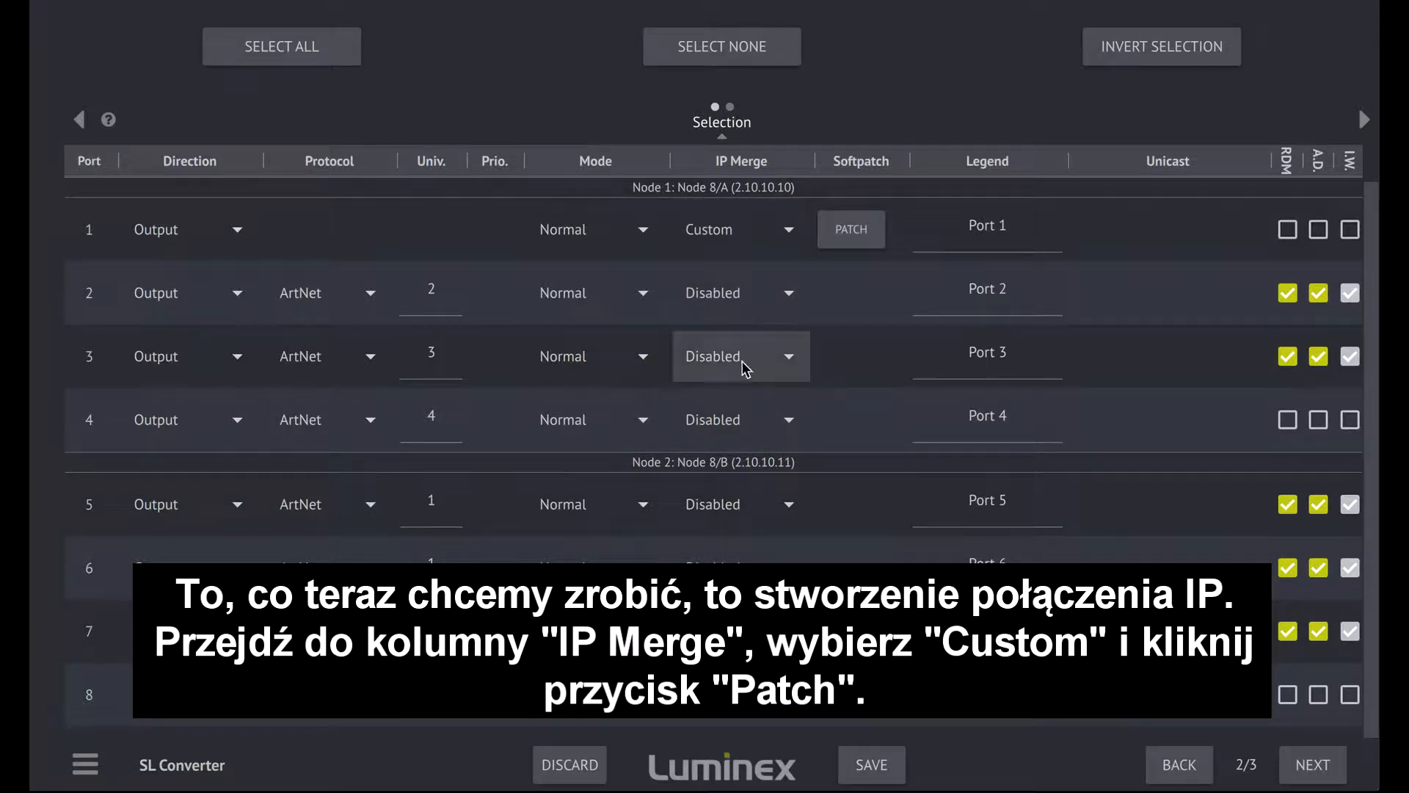
click(851, 231)
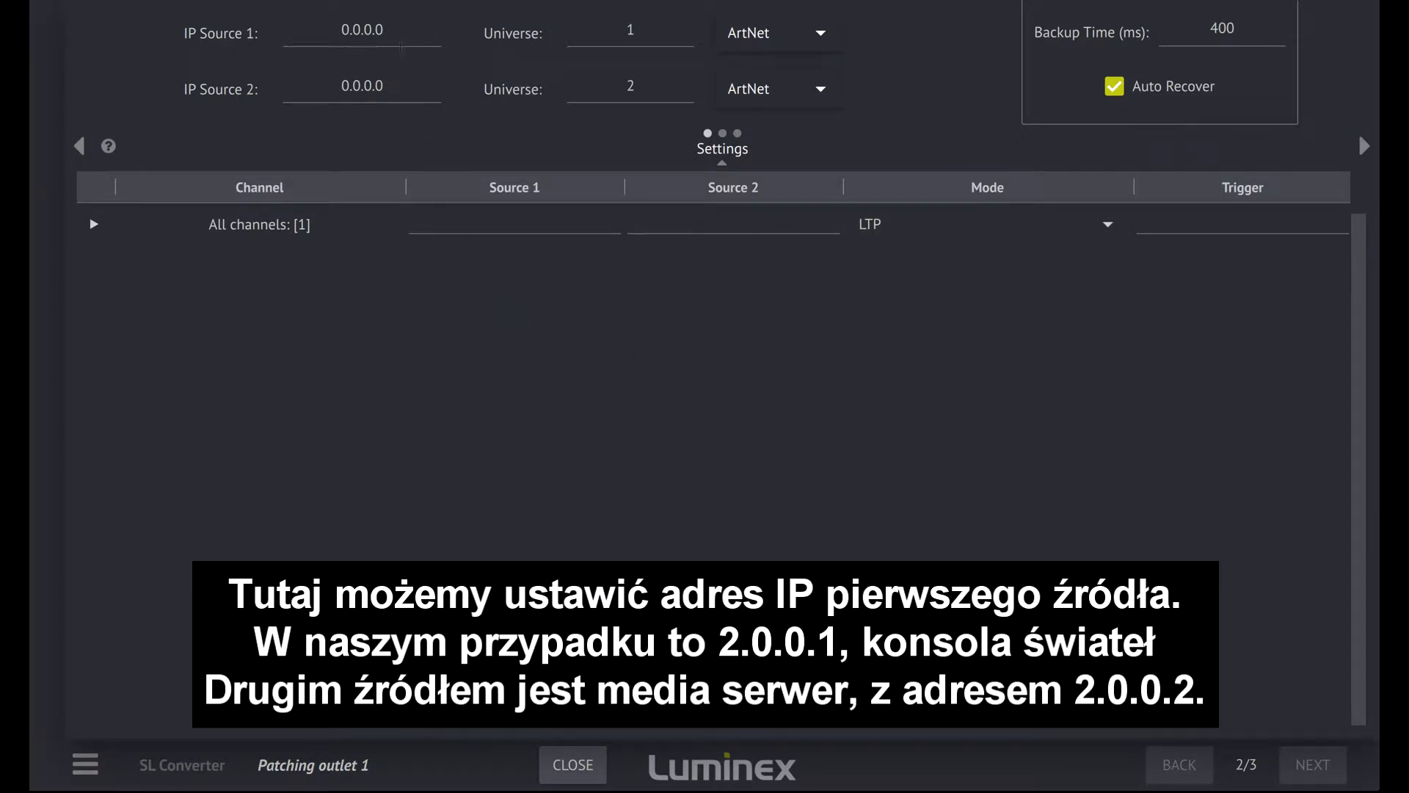
- Set IP Source 1 to 2.0.0.1 and IP Source 2 to 2.0.0.2
click(400, 33)
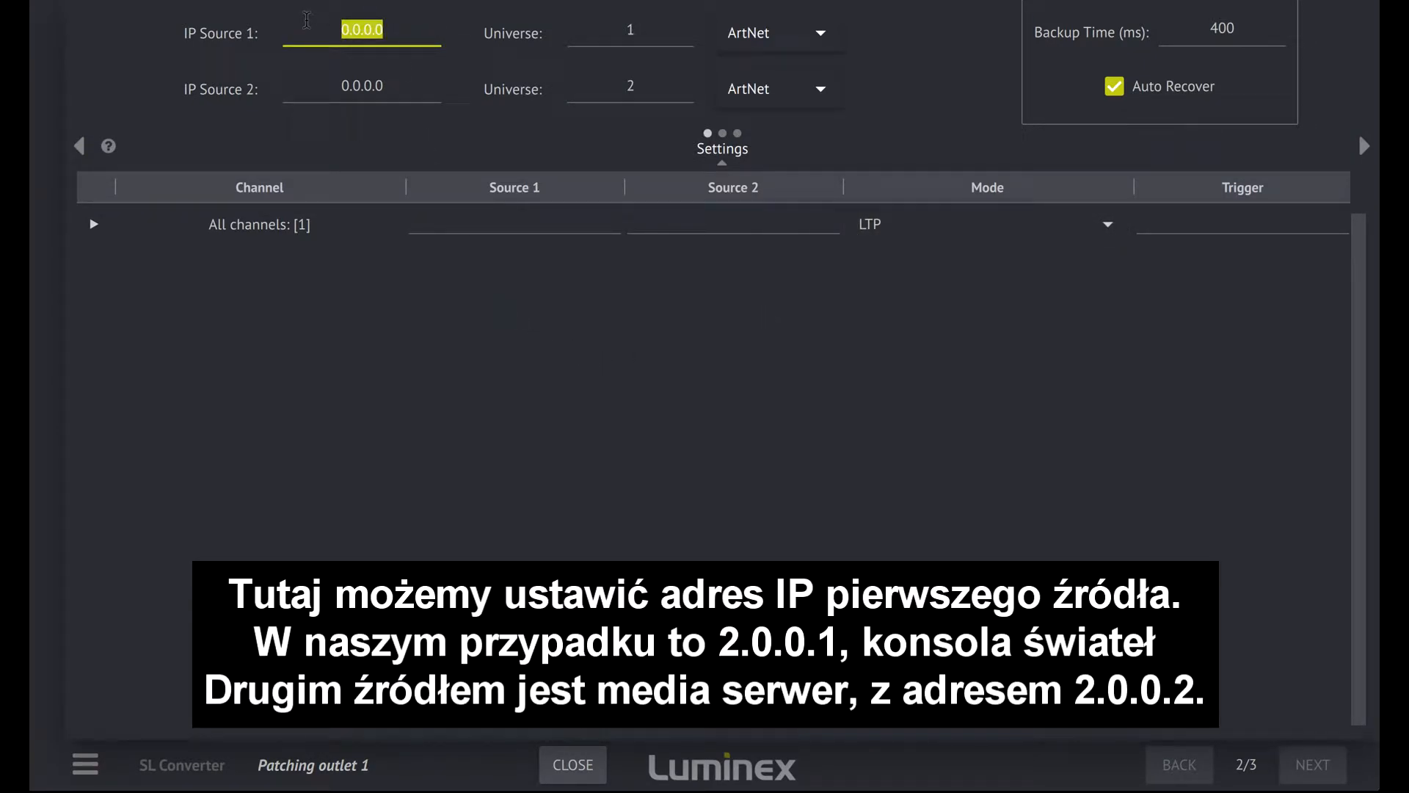
text(2.0.0.1)
click(331, 78)
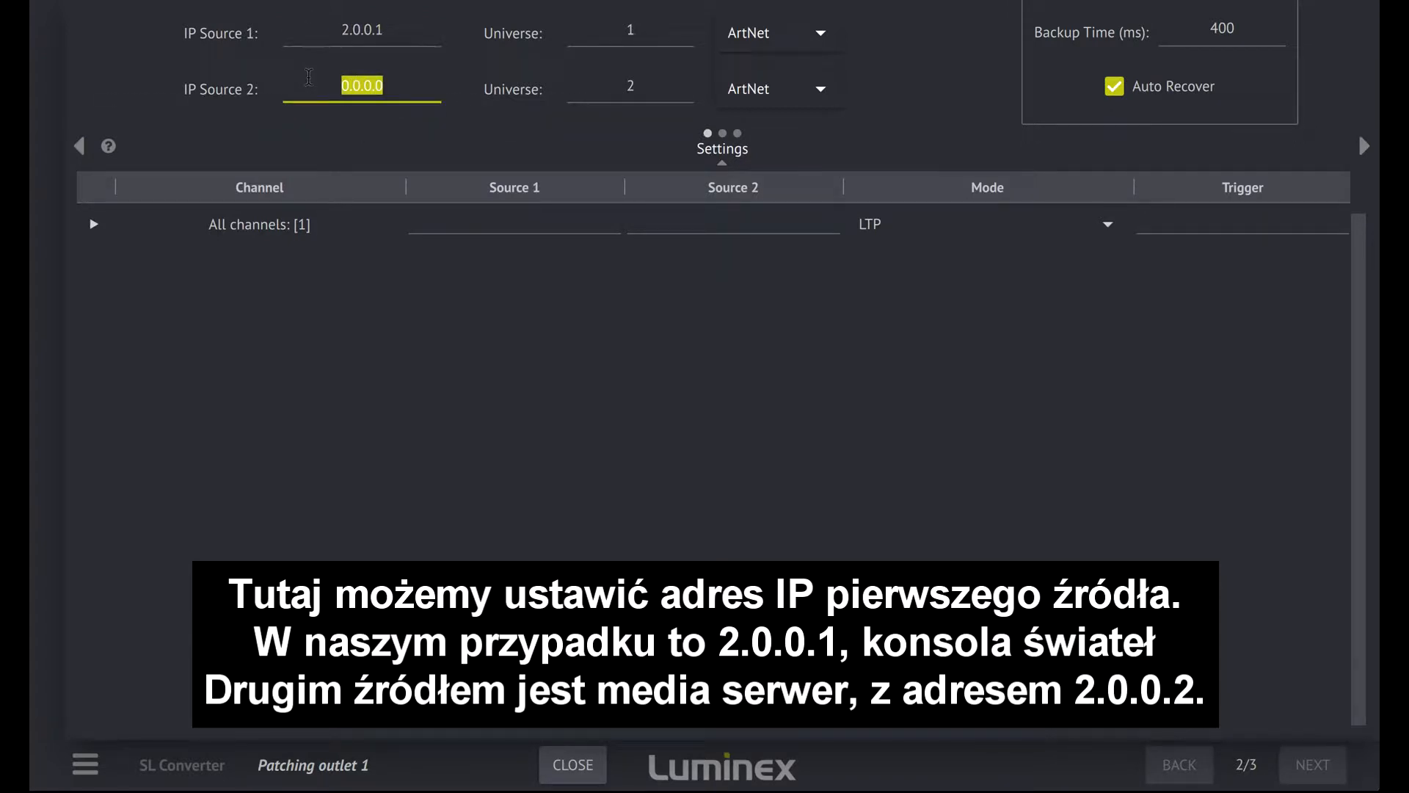
text(2.0.0.)
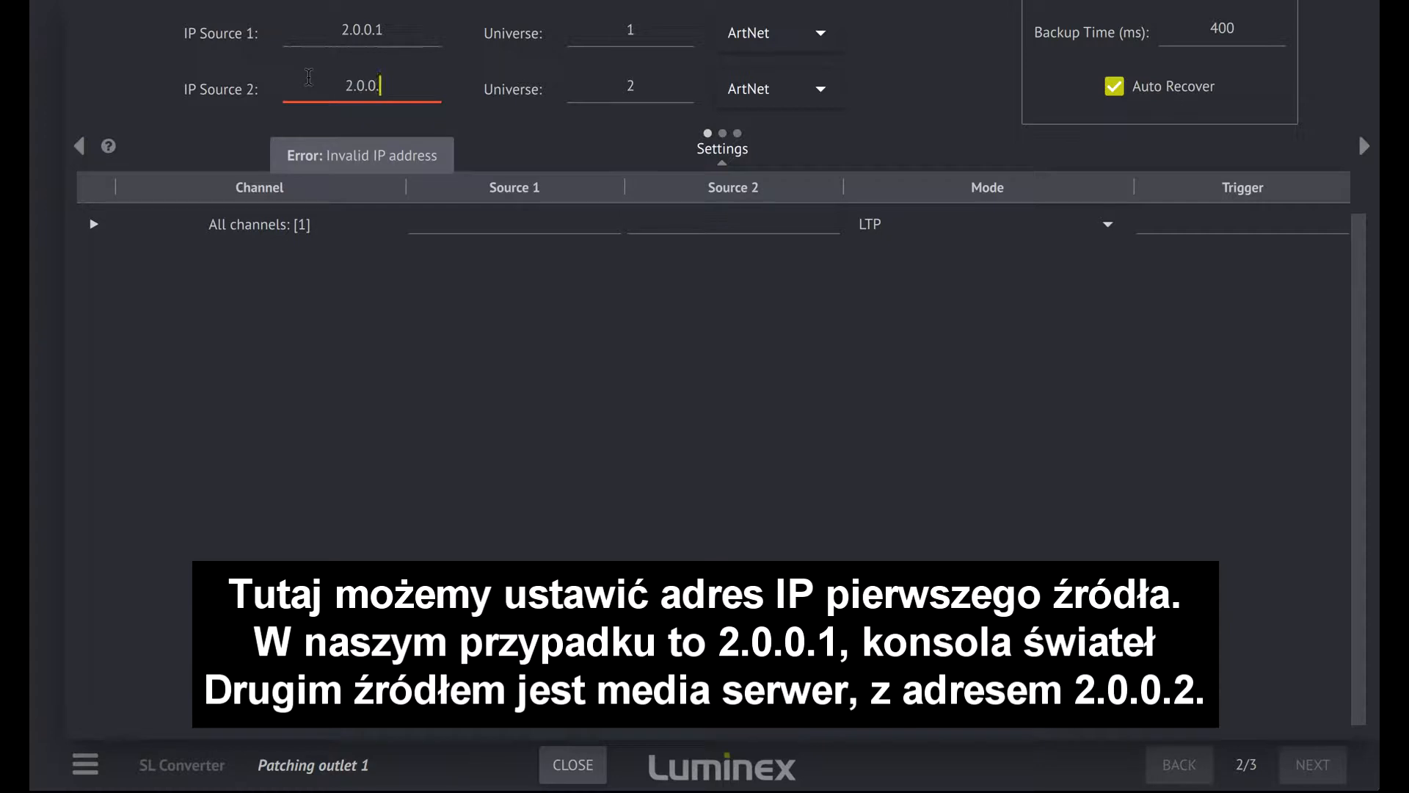
text(2)
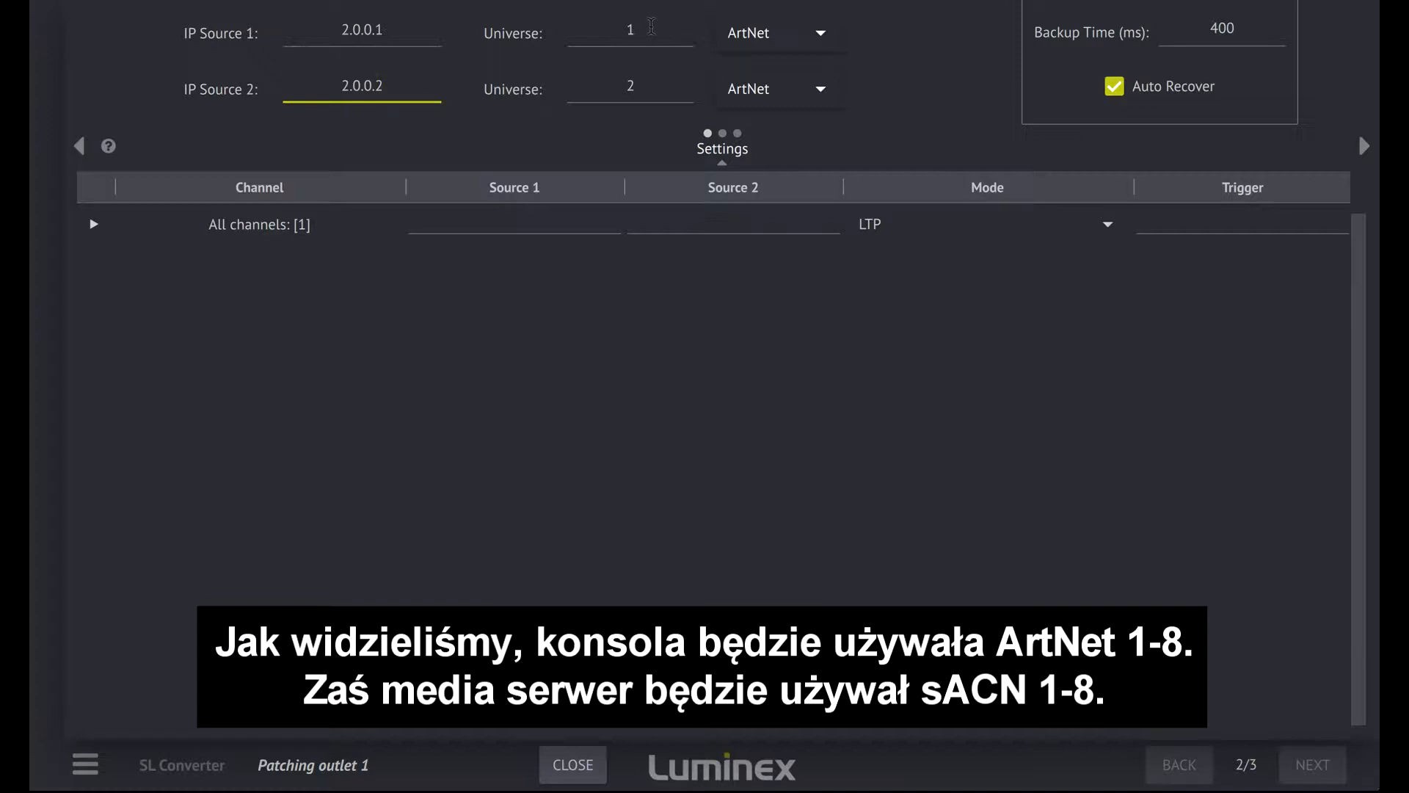
- Set the second source's protocol to sACN and its universe to 1
click(733, 82)
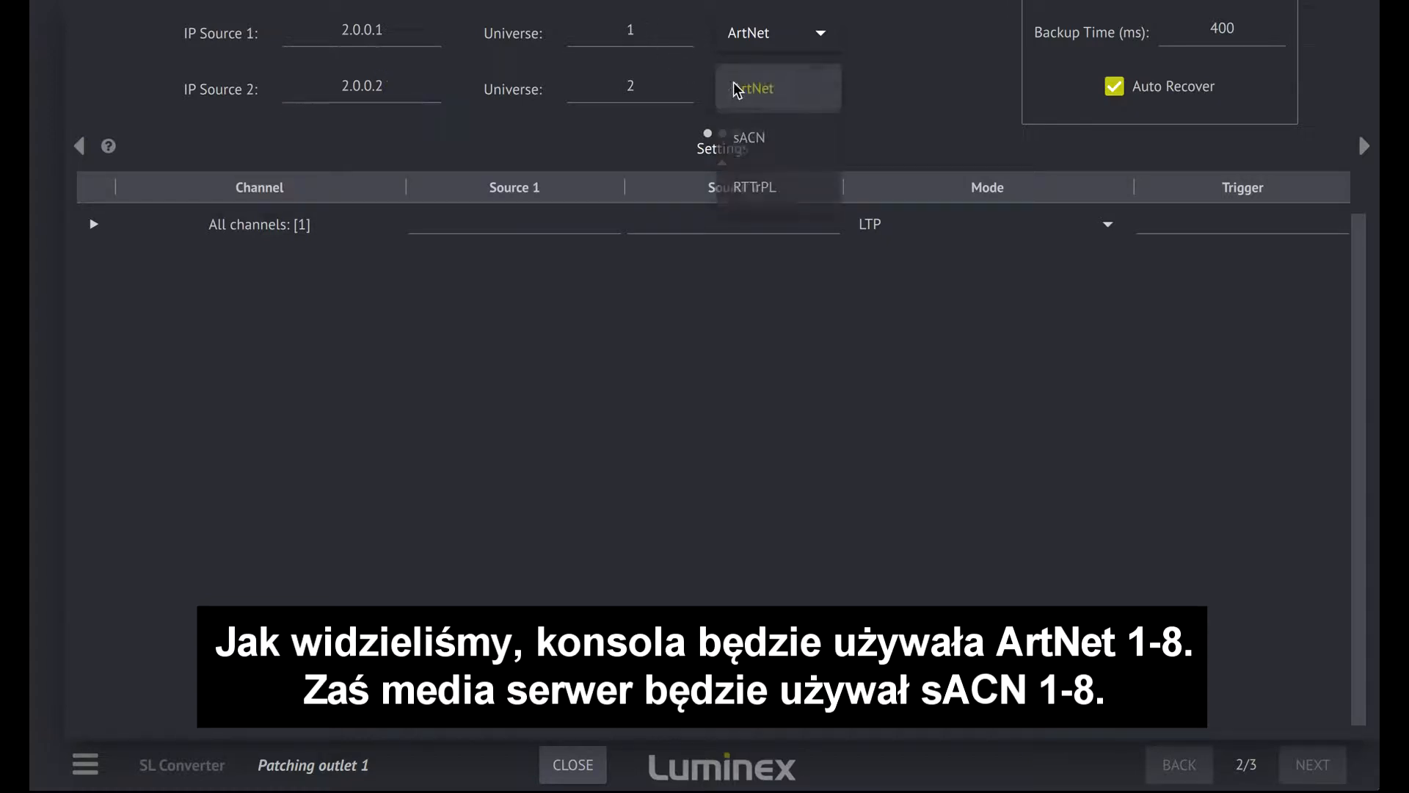
click(746, 146)
click(649, 87)
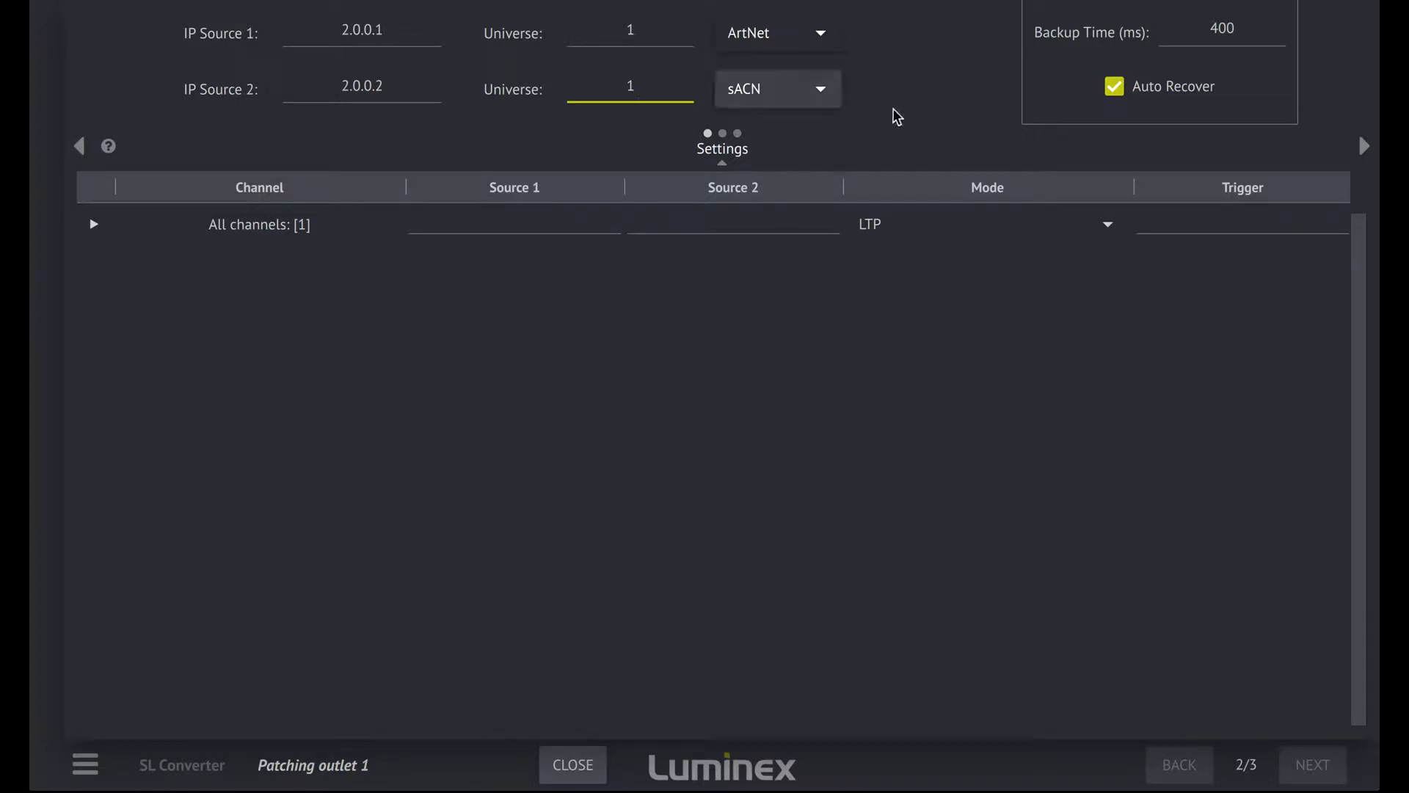
- Look through the Grouping and Selection settings of the outlet 1 patch, ending on Grouping
drag(1056, 155, 110, 139)
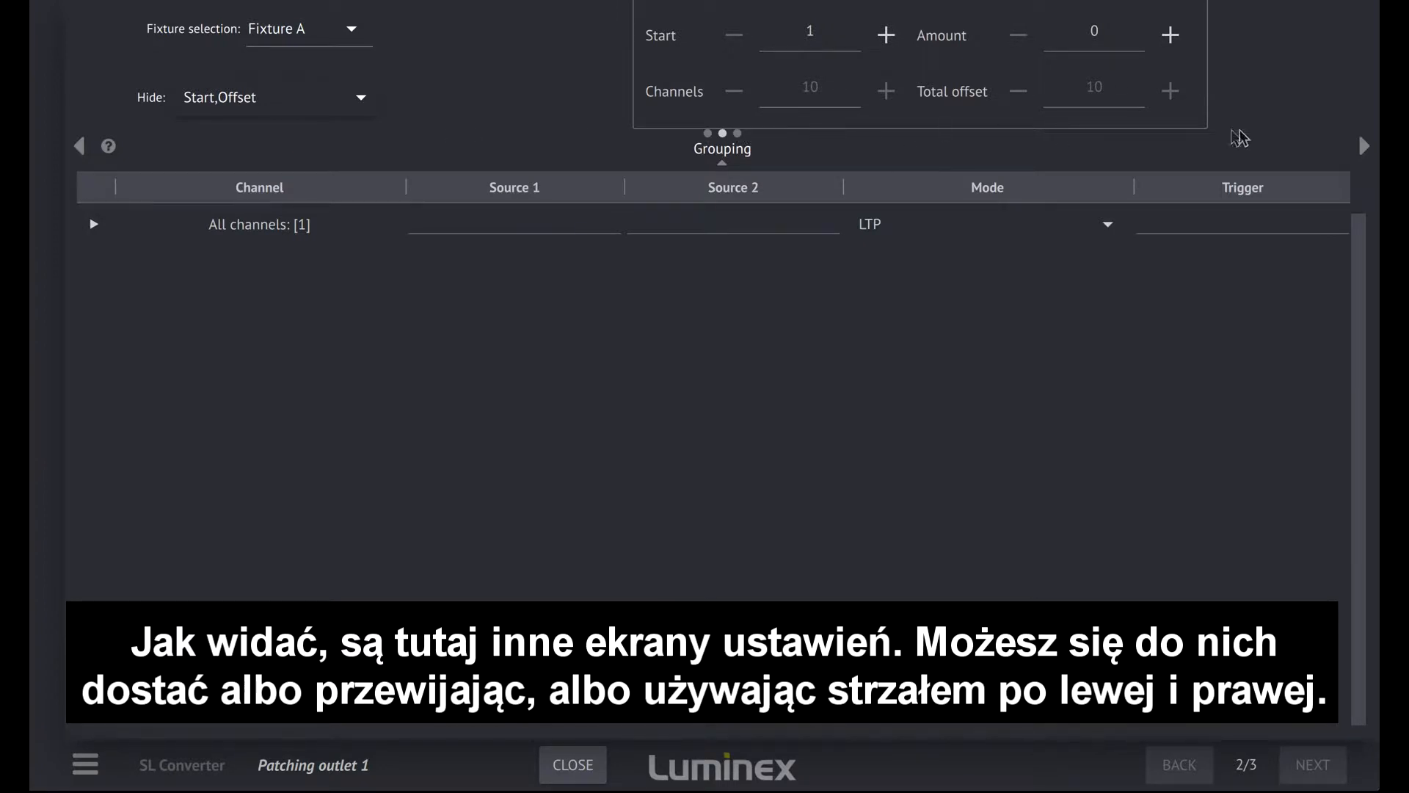
drag(1024, 146, 1116, 121)
click(1365, 145)
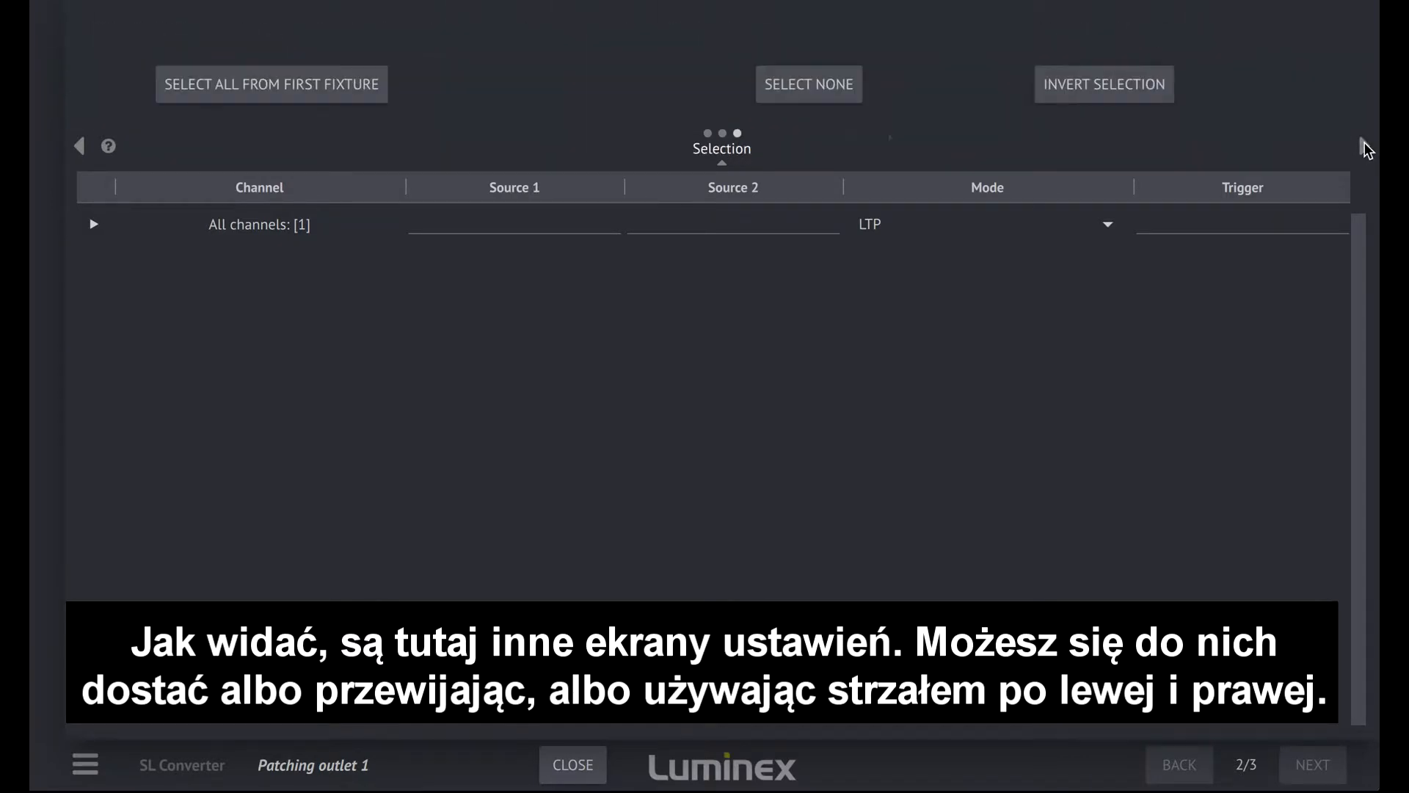
click(81, 146)
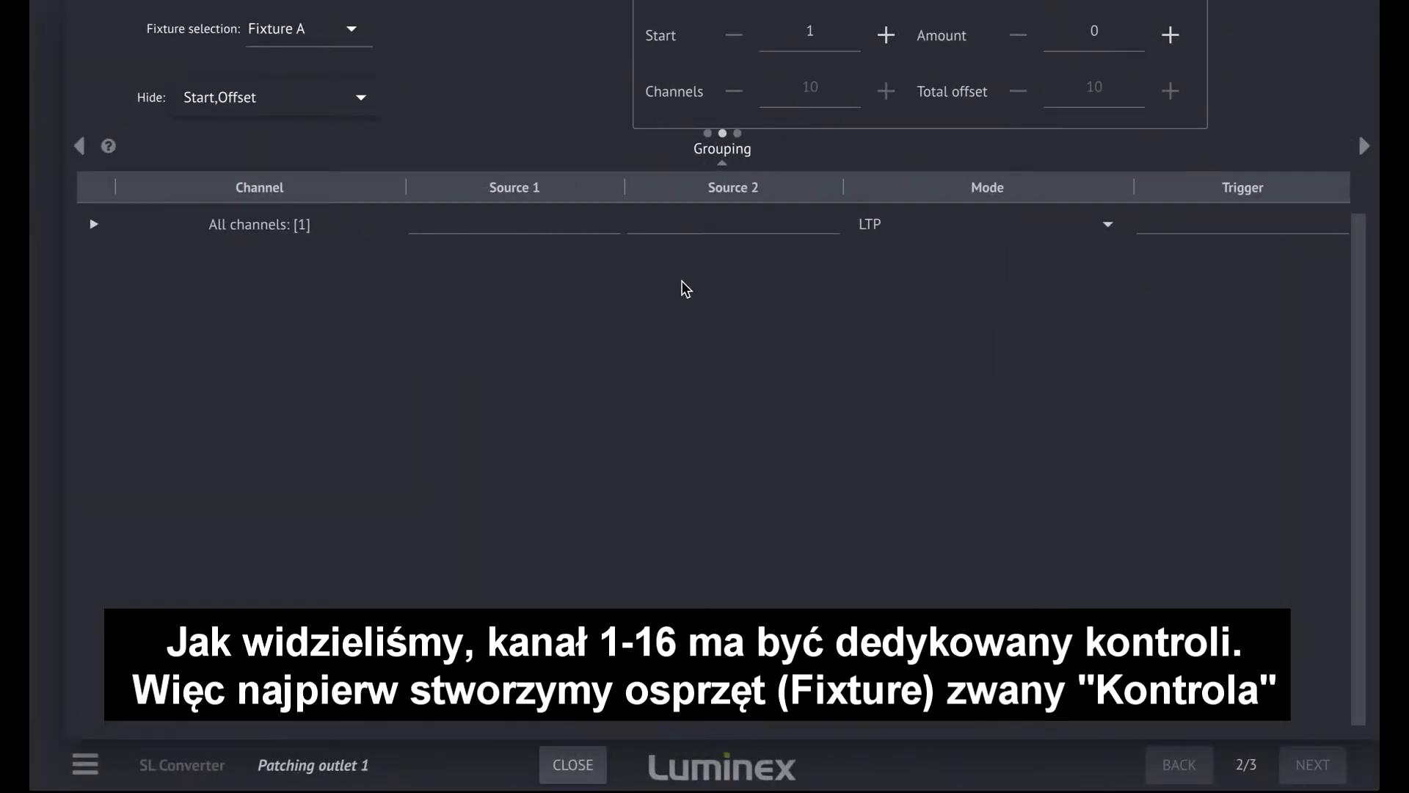
- Rename Fixture A to Control and set its amount to 4
drag(314, 34, 194, 8)
text(Control)
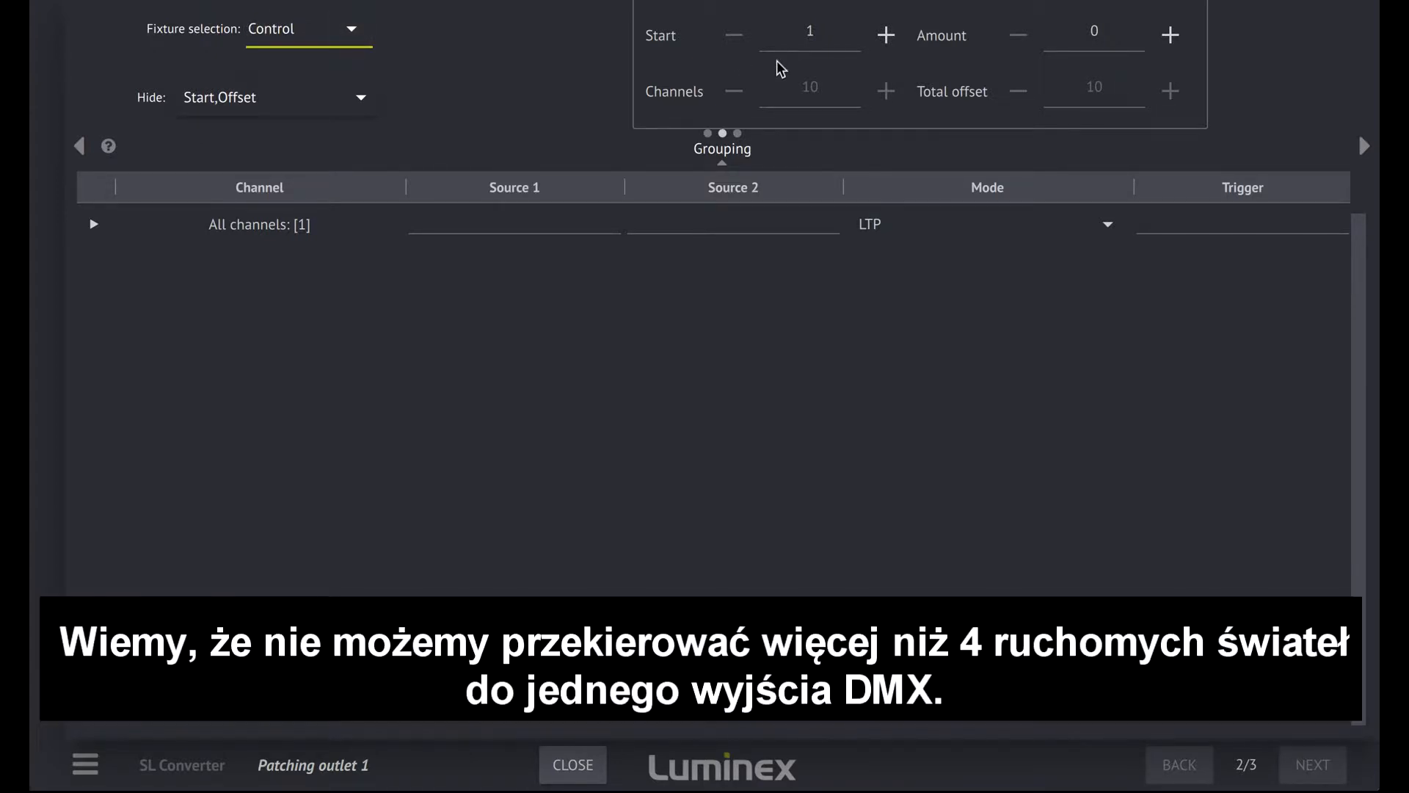
click(1171, 35)
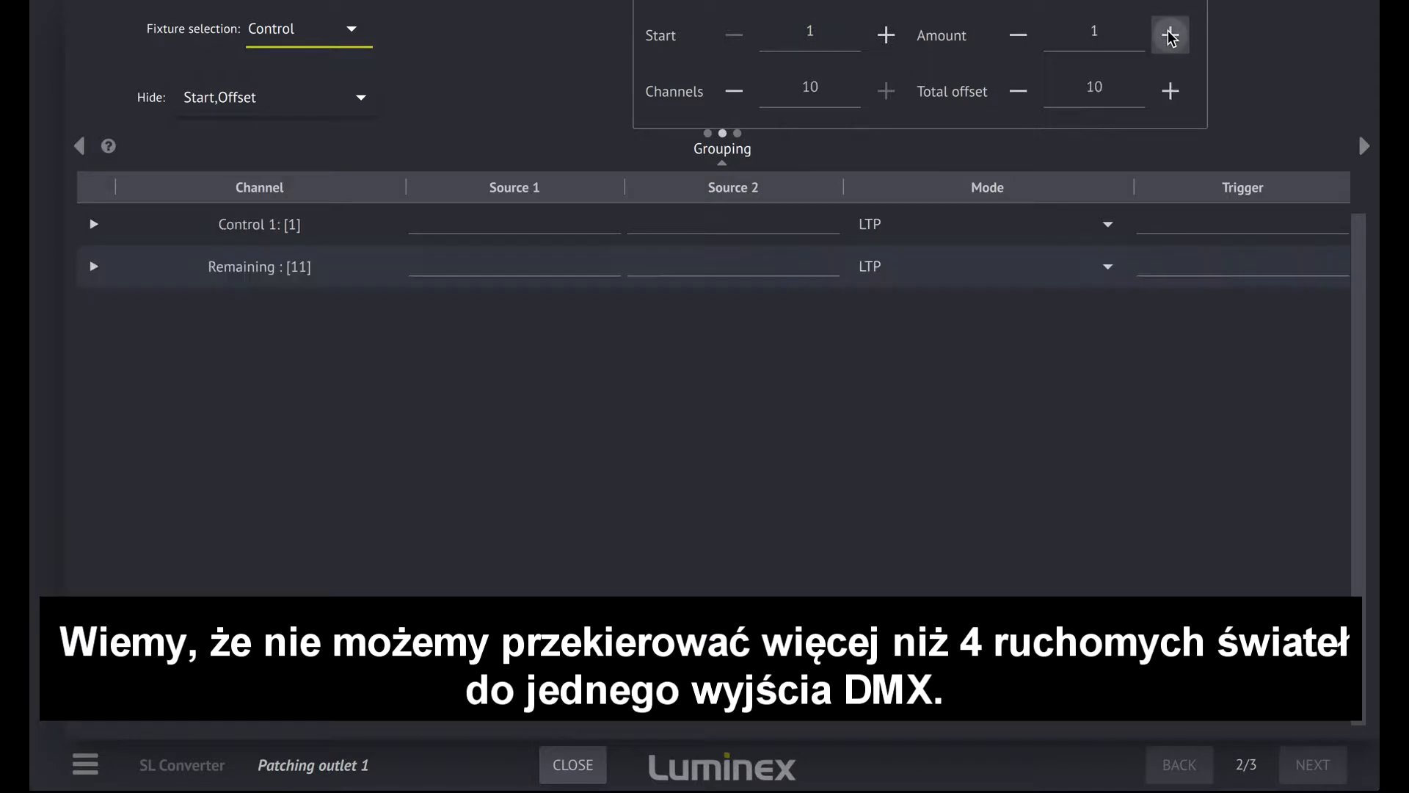
click(1170, 35)
click(1171, 35)
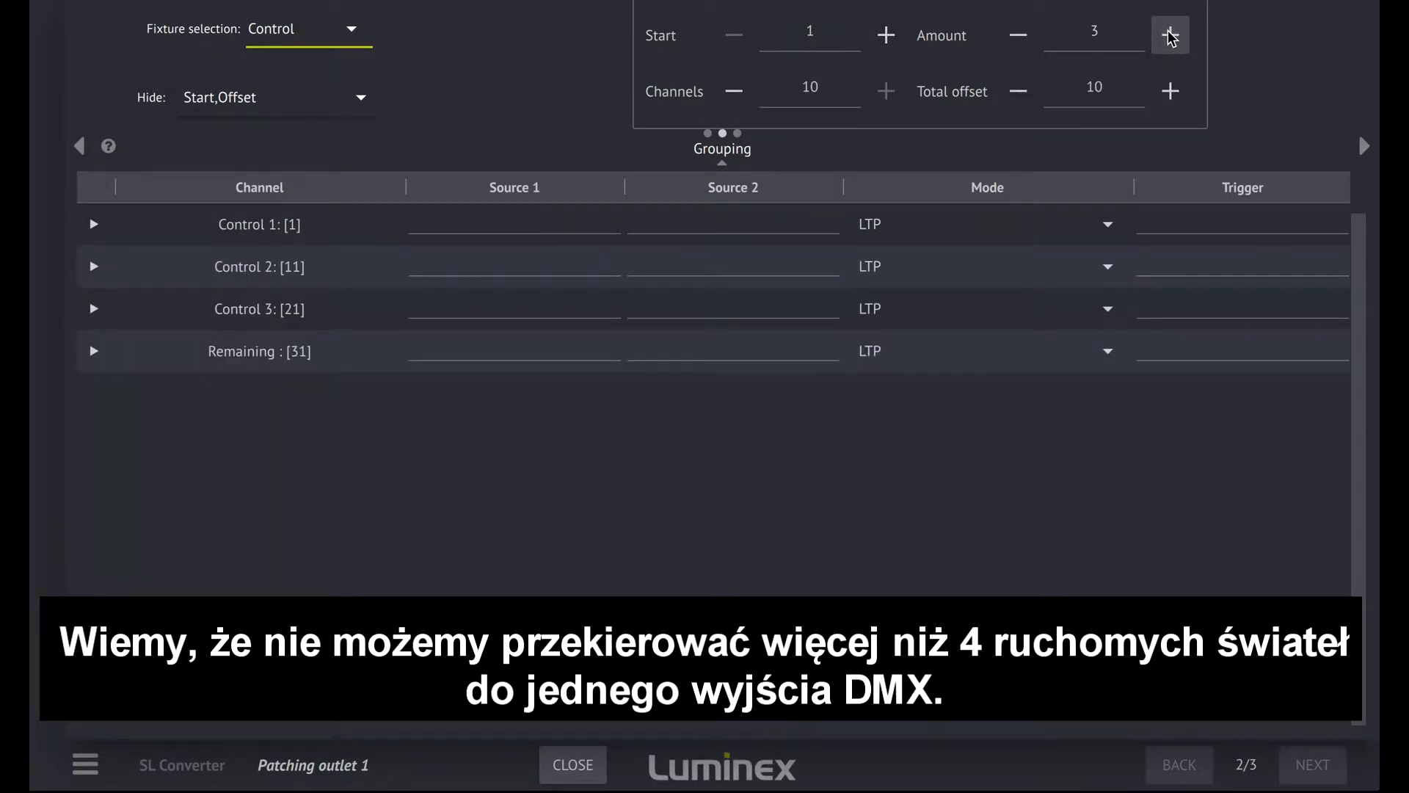
click(1171, 35)
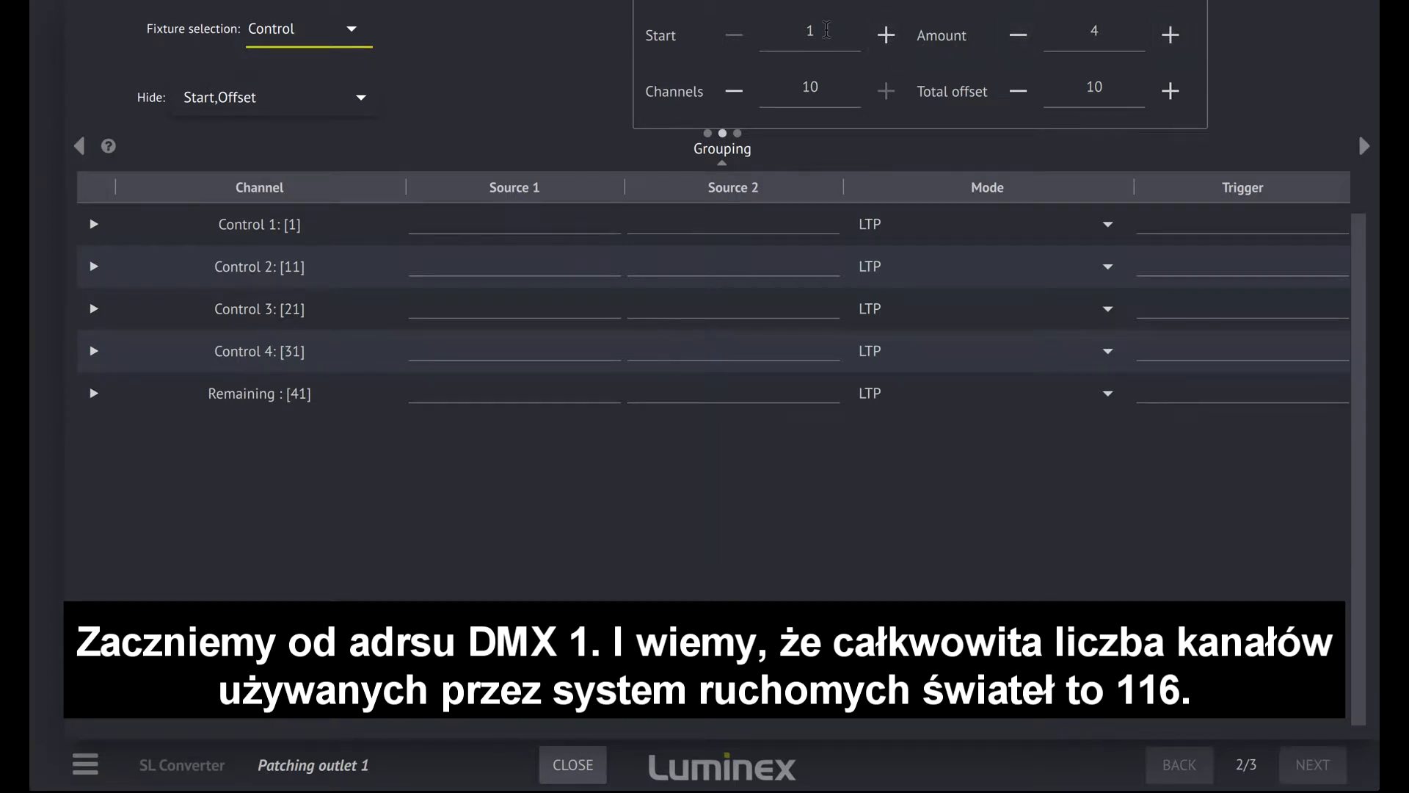
- Set the Control fixture's total offset to 116 and its channels to 16
click(1102, 88)
key(BackSpace)
key(BackSpace)
text(11)
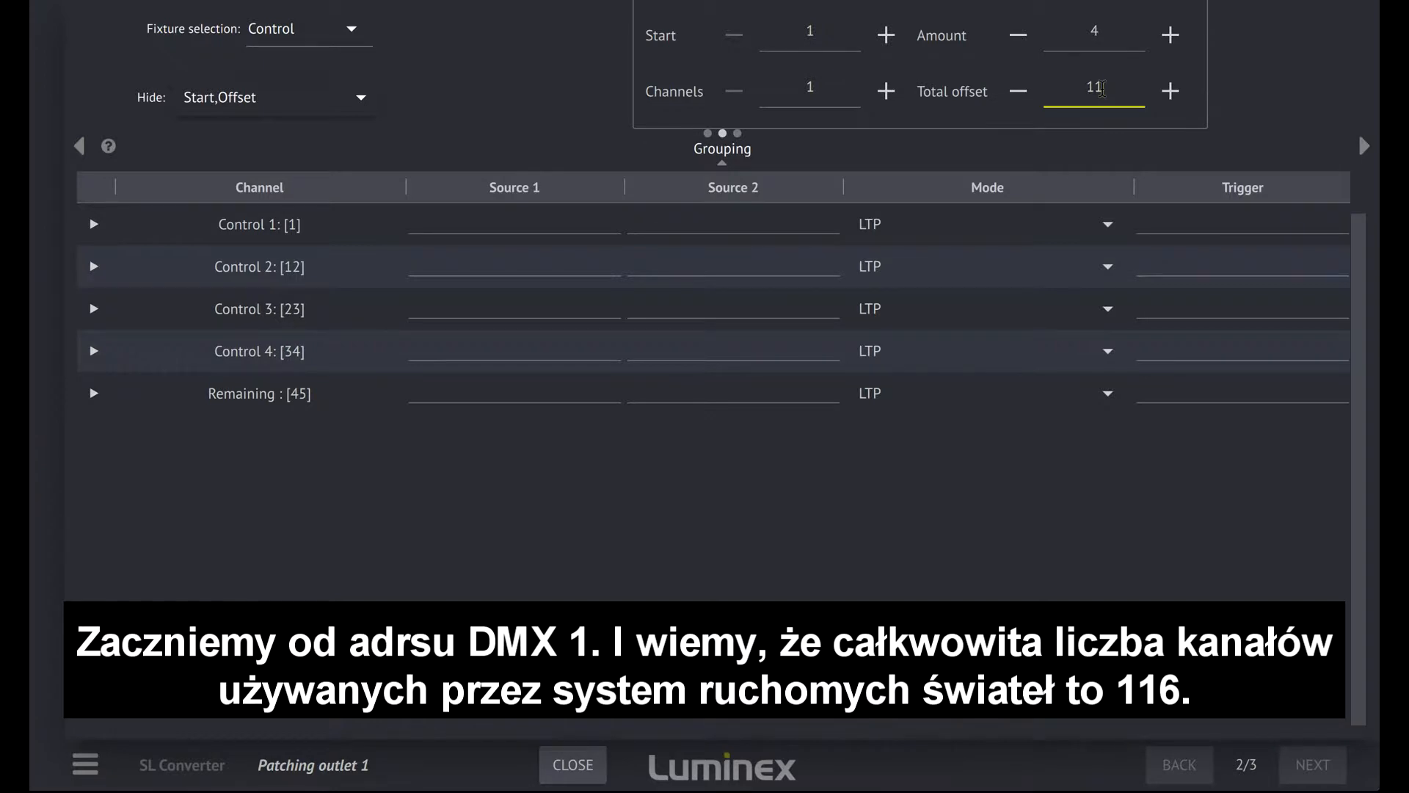
text(6)
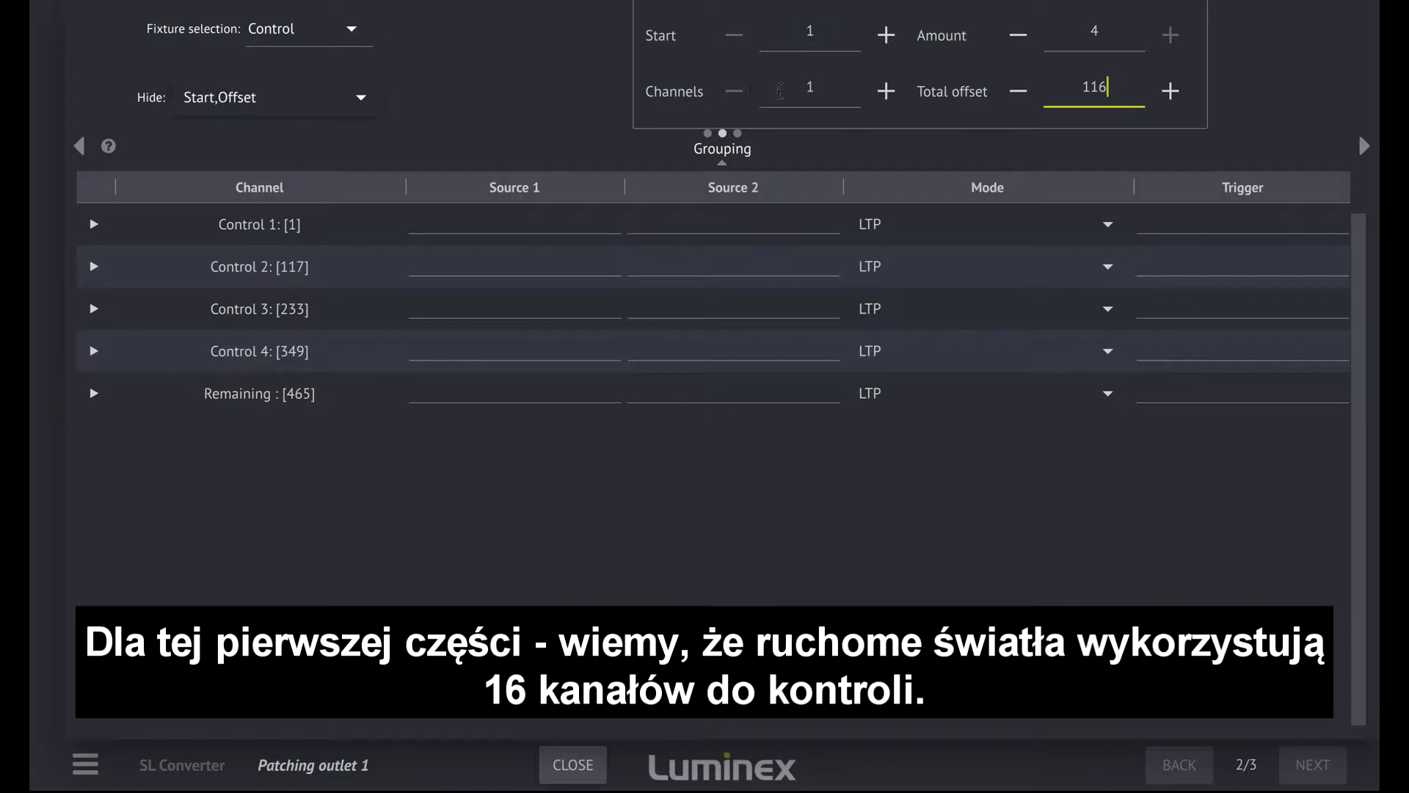
click(817, 90)
text(6)
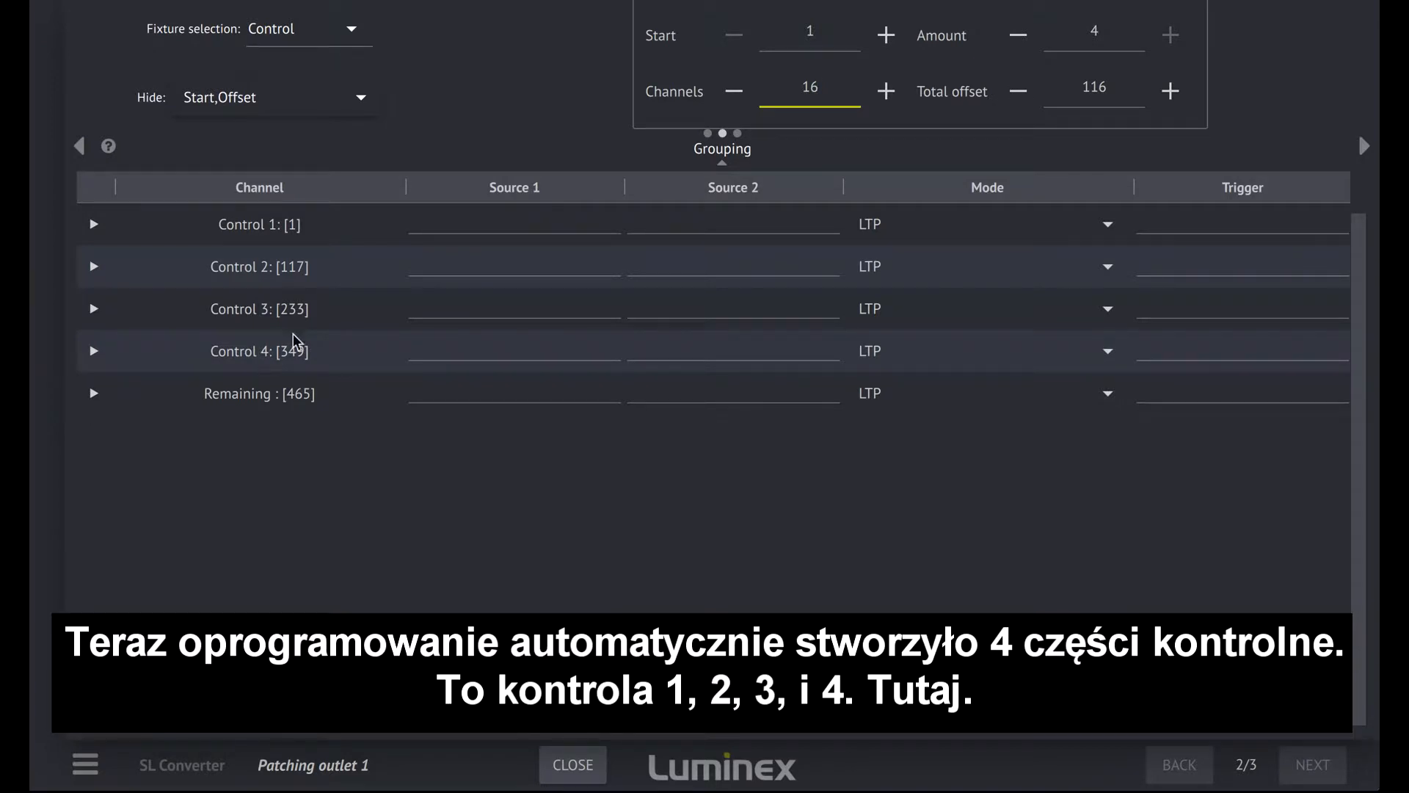
- Hide the remaining channels from the channel table
click(360, 101)
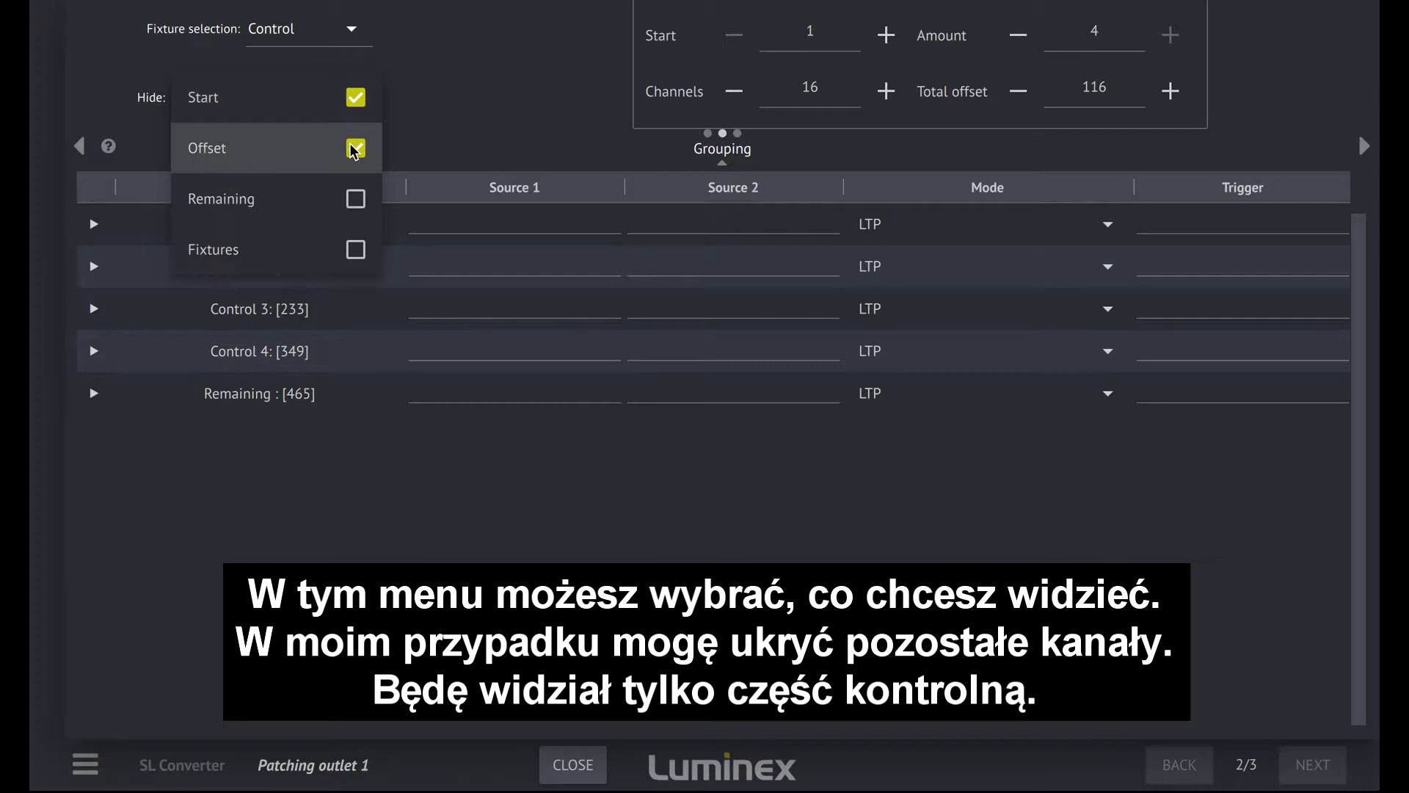
click(355, 198)
click(332, 423)
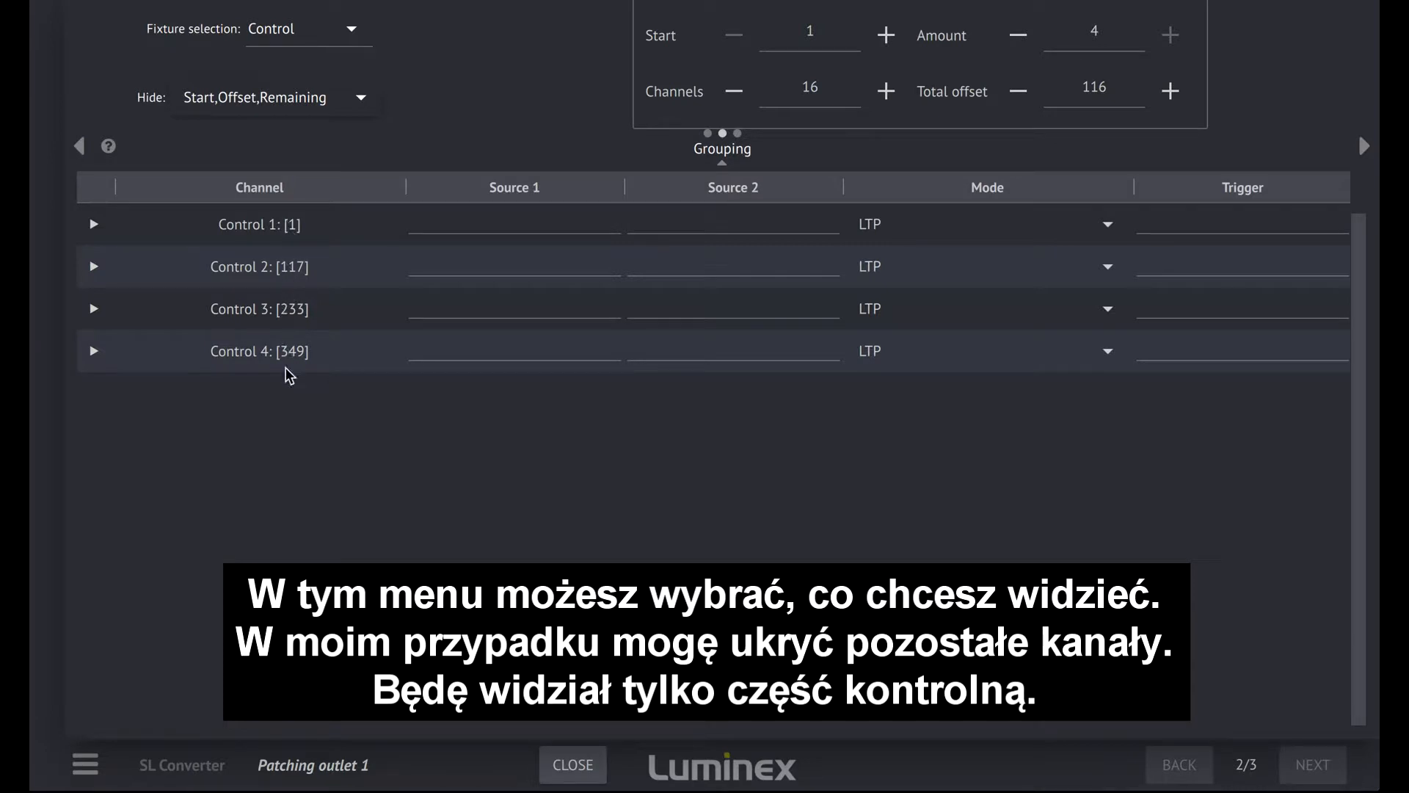
- Set the merge mode of all four Control groups to S1 Only
click(144, 226)
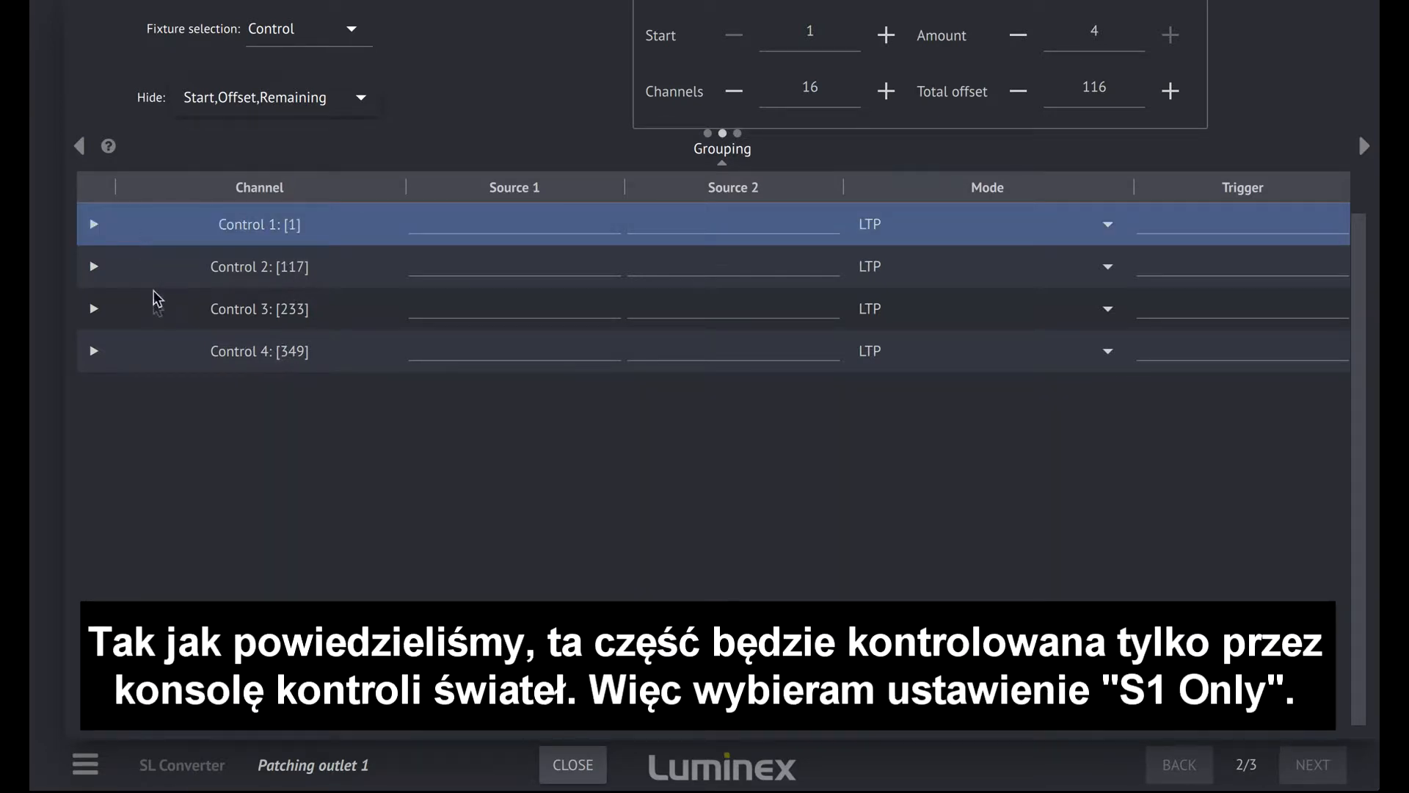
shift+click(157, 351)
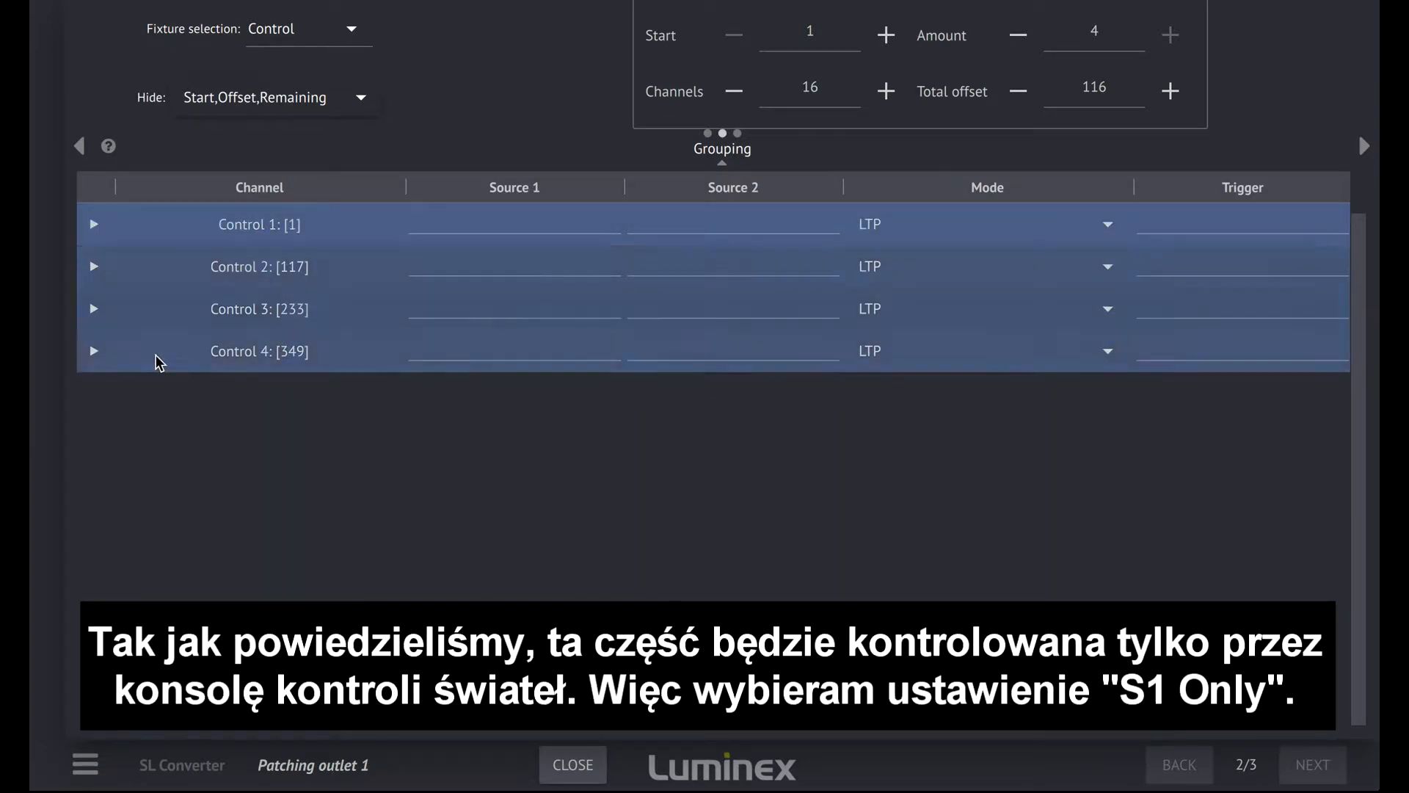
click(1113, 227)
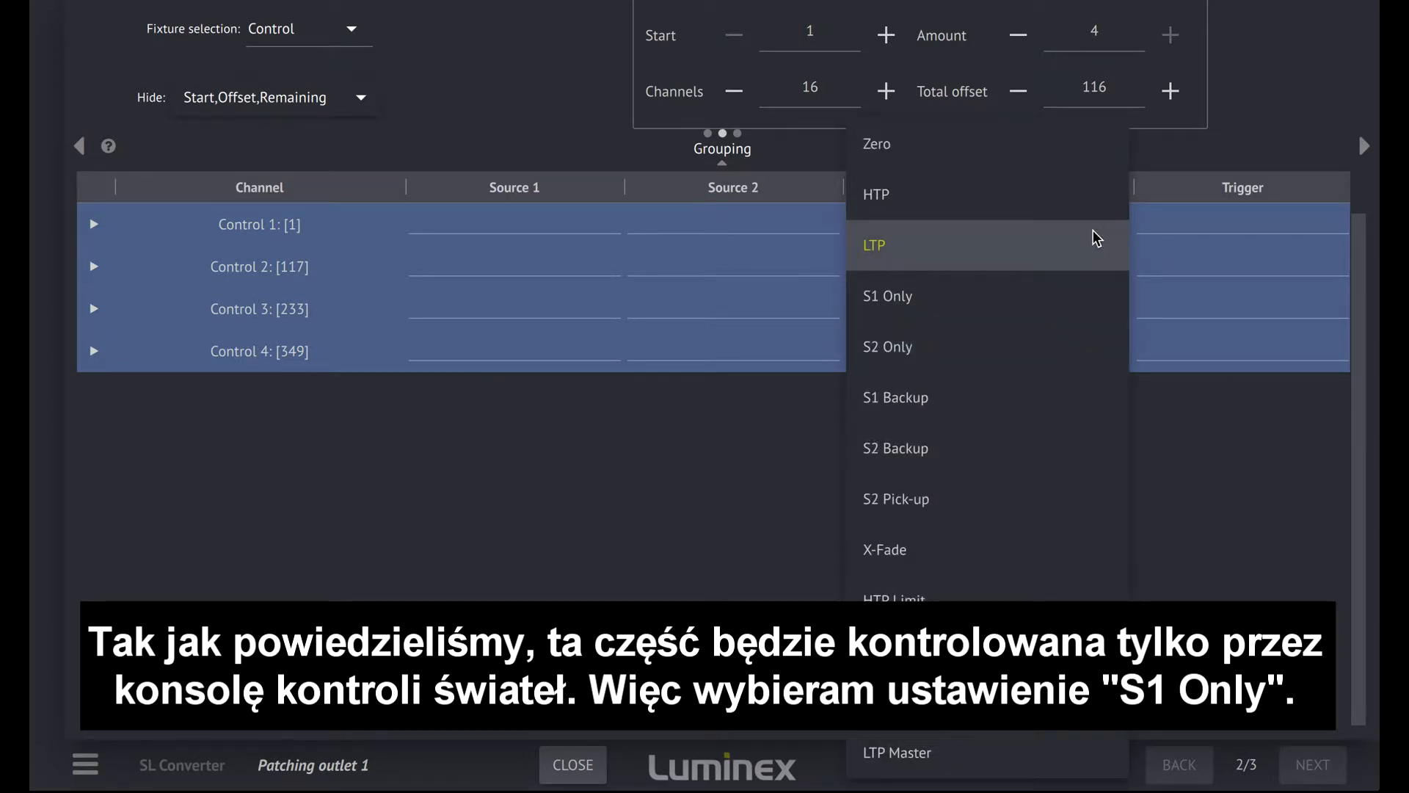
click(942, 297)
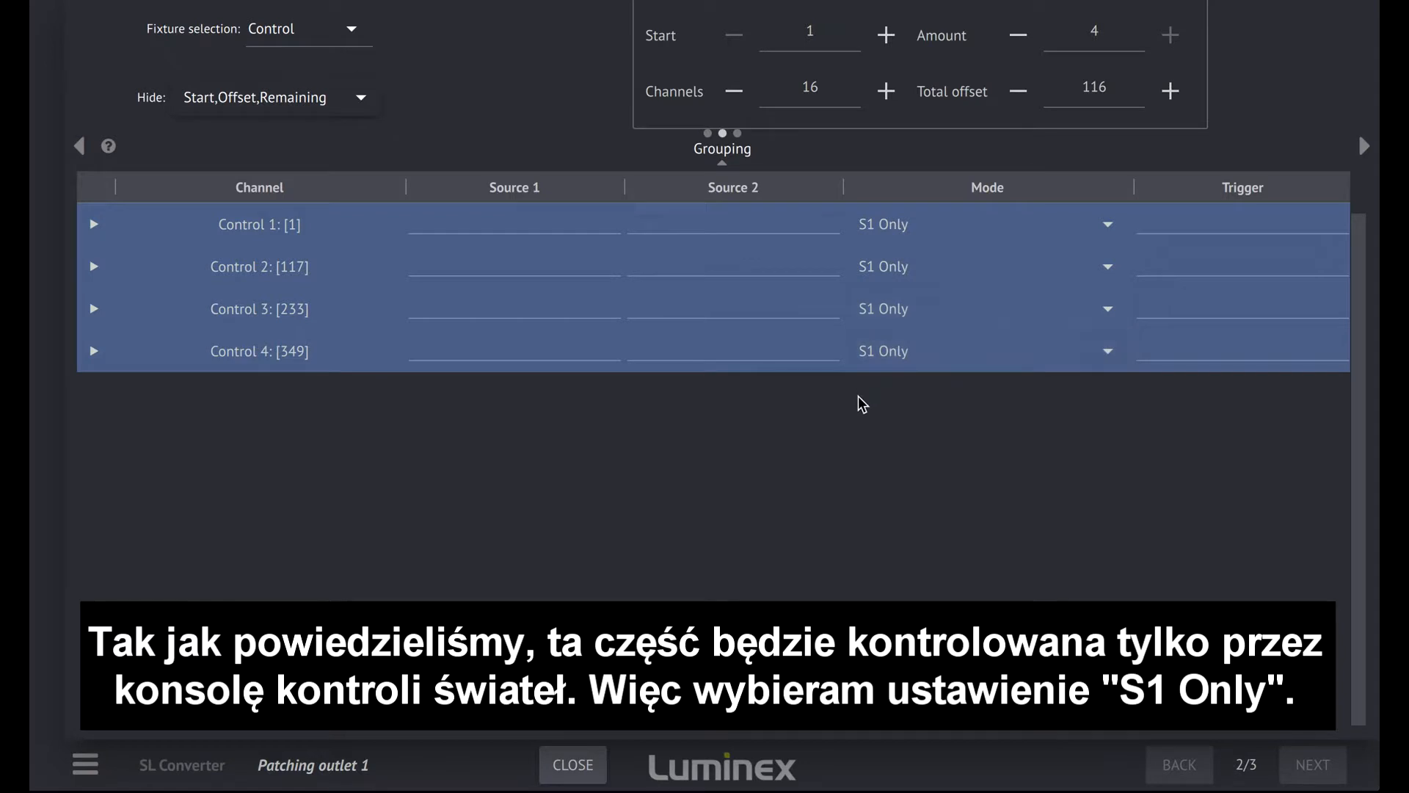
- Switch to Fixture B and rename it RGBW Cell
click(351, 35)
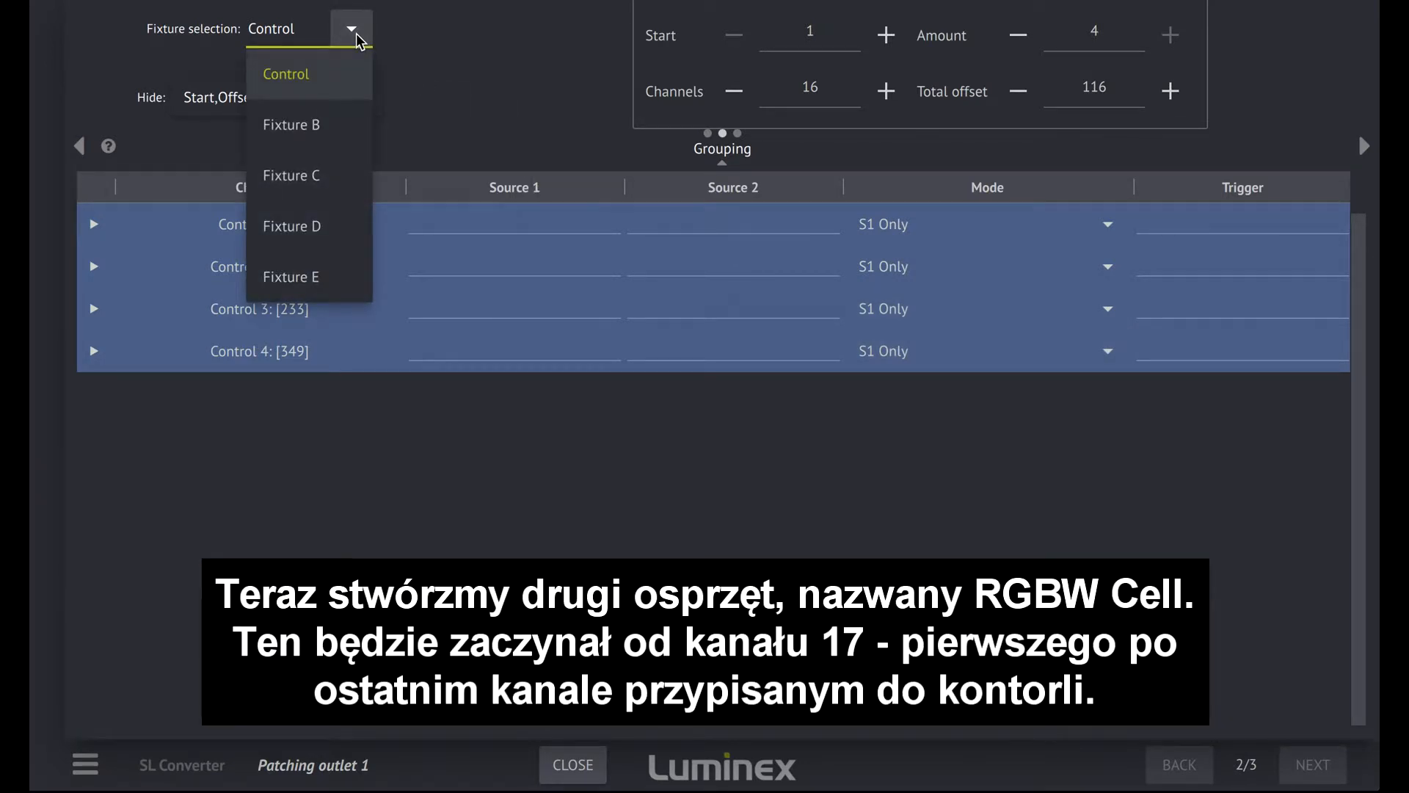
click(297, 126)
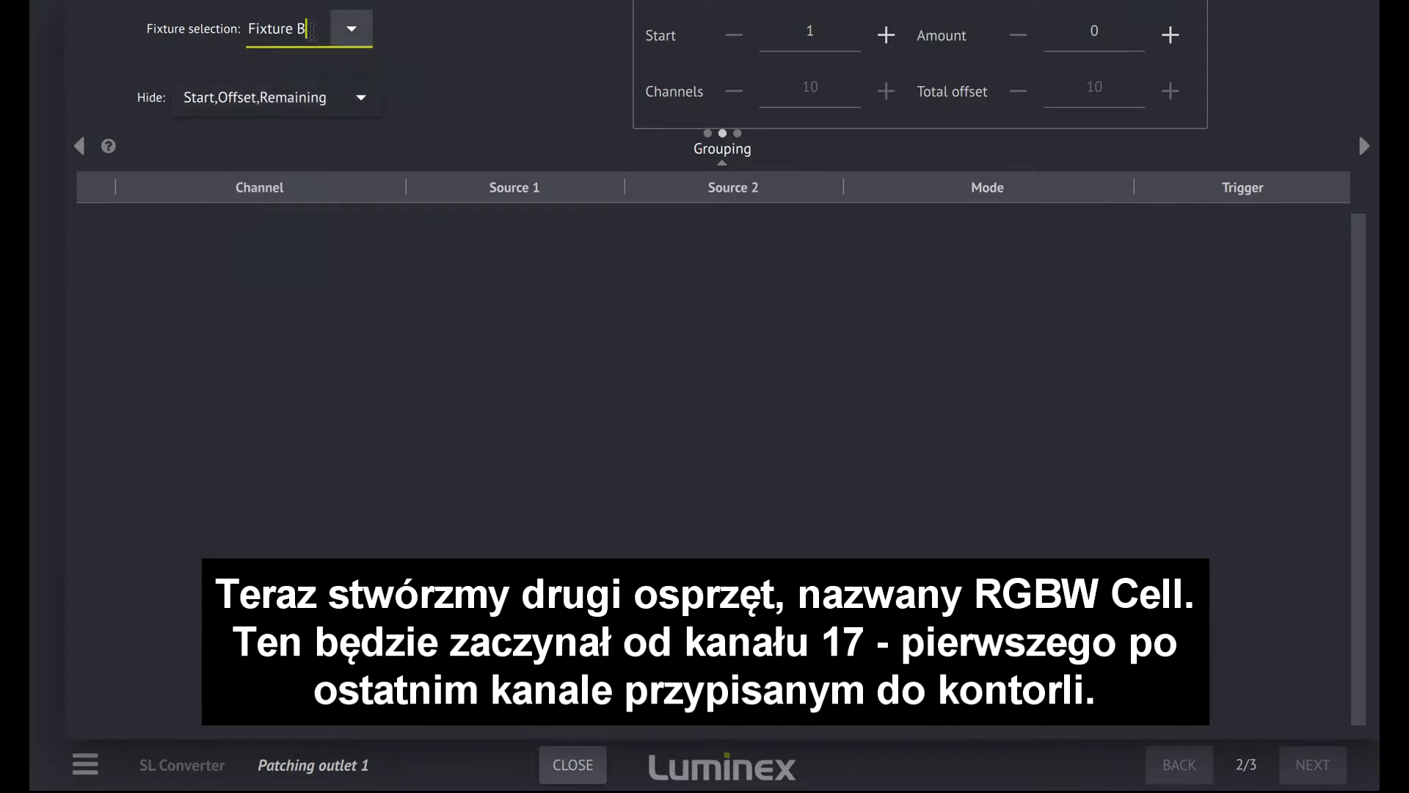
drag(309, 29, 232, 22)
text(RGB)
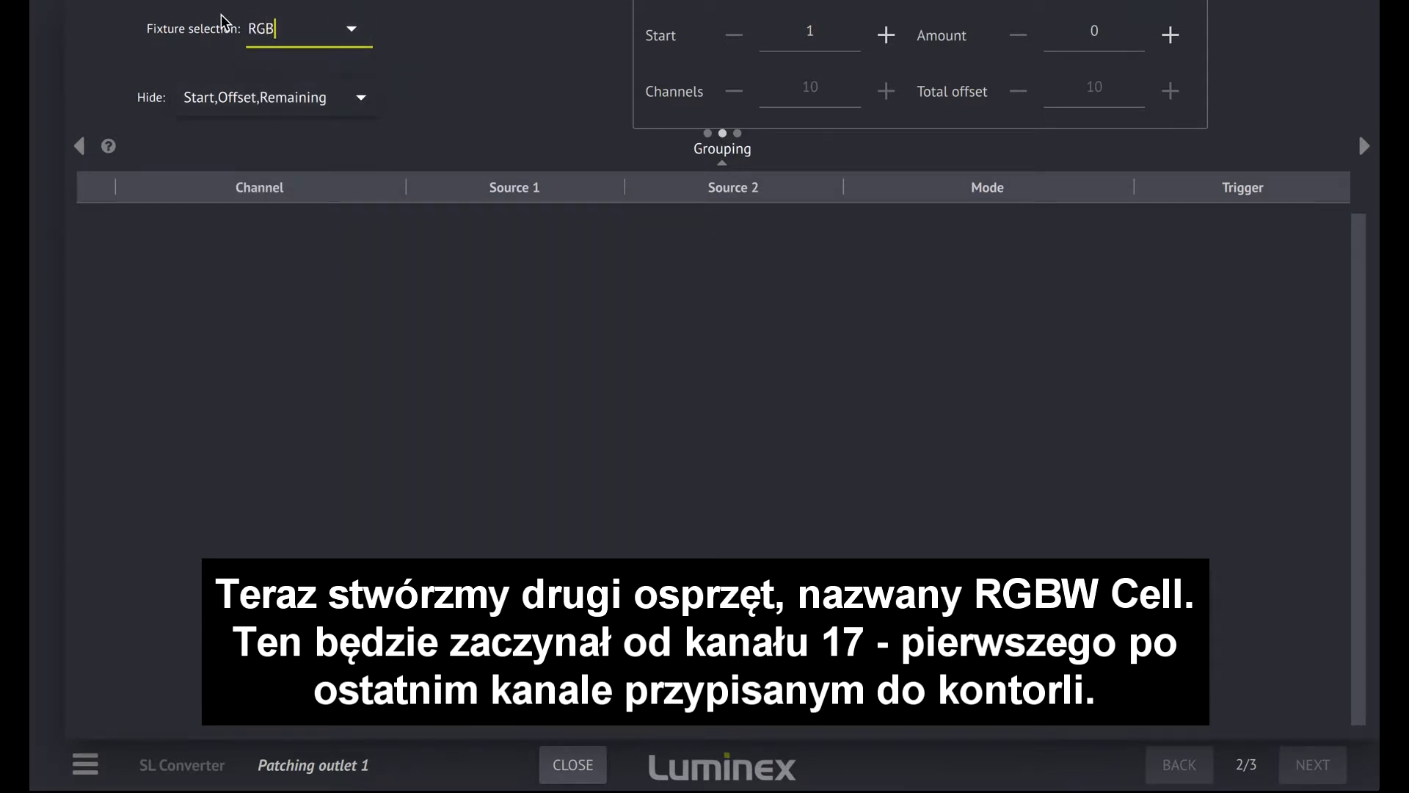
text(W Cell)
- Set the RGBW Cell fixture's start channel to 17 and its amount to 4
click(816, 31)
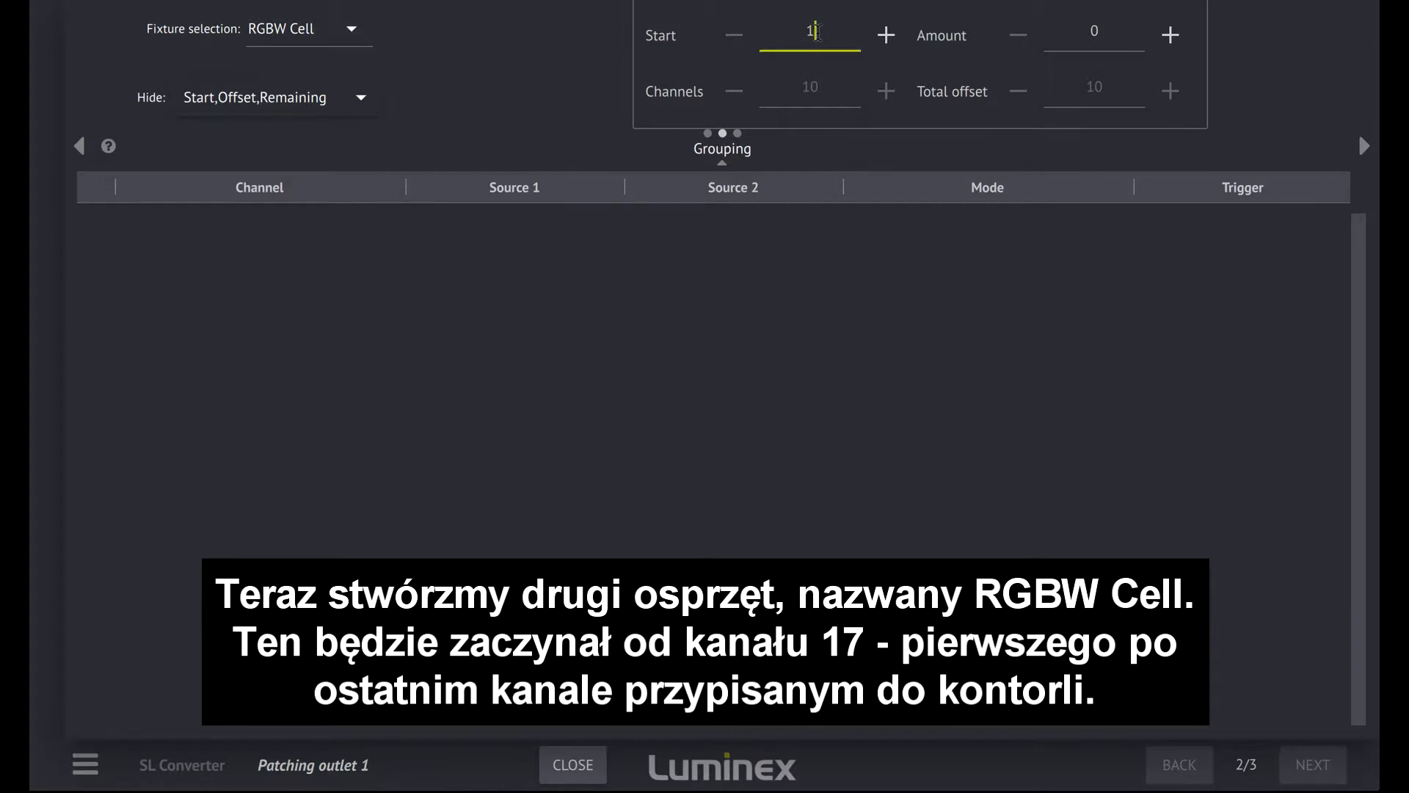
text(7)
click(1170, 35)
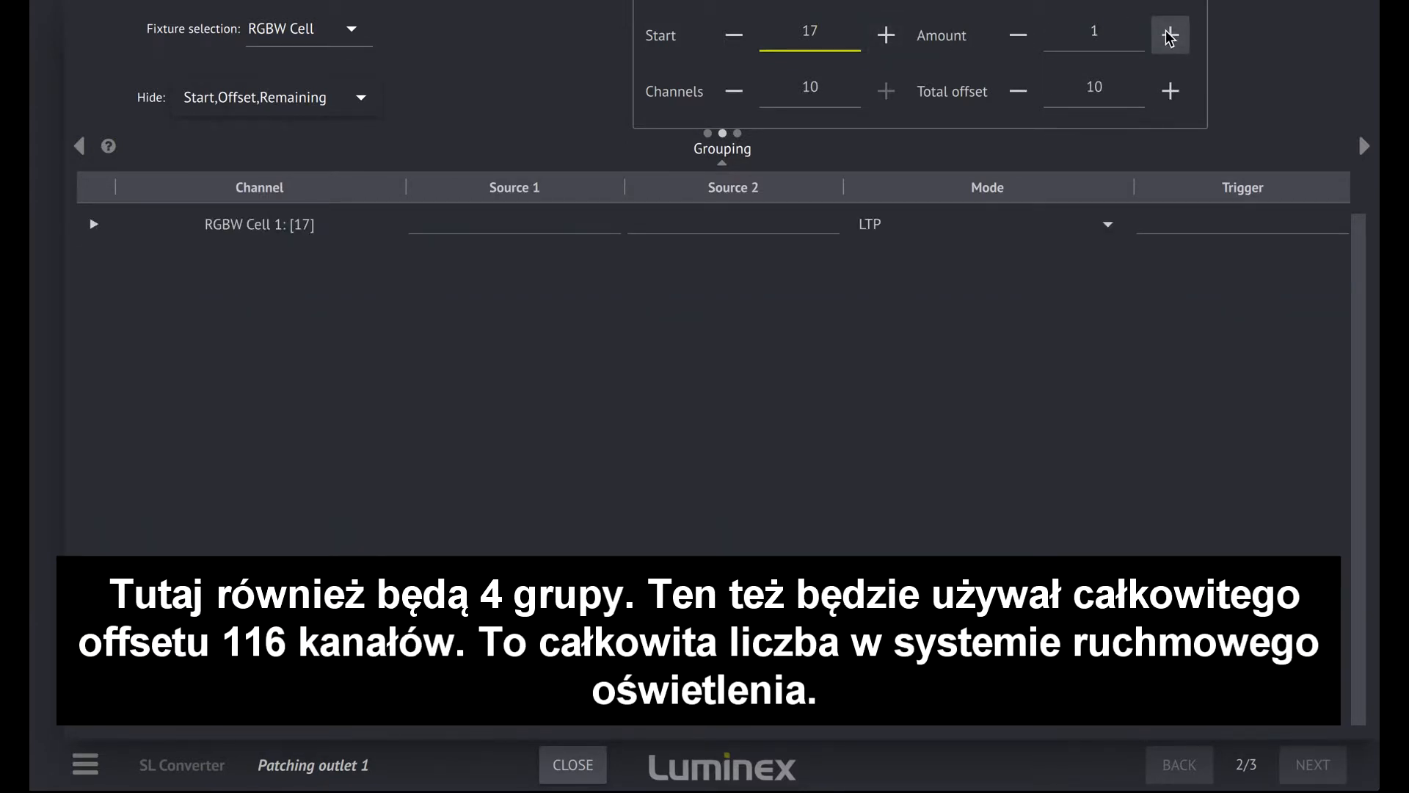
click(1170, 35)
click(1170, 36)
click(1170, 35)
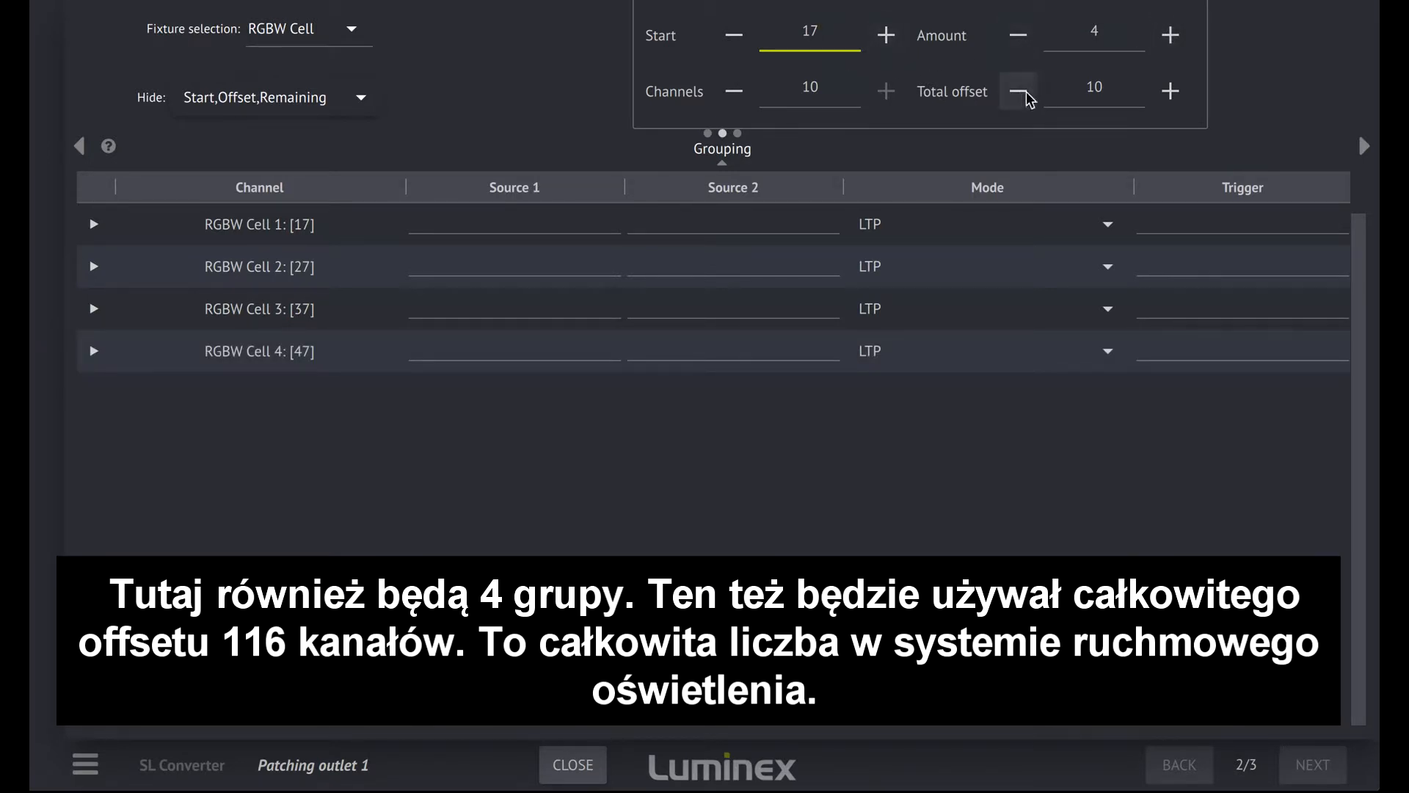
- Set the RGBW Cell fixture's total offset to 116 and its channel count to 100
click(1125, 86)
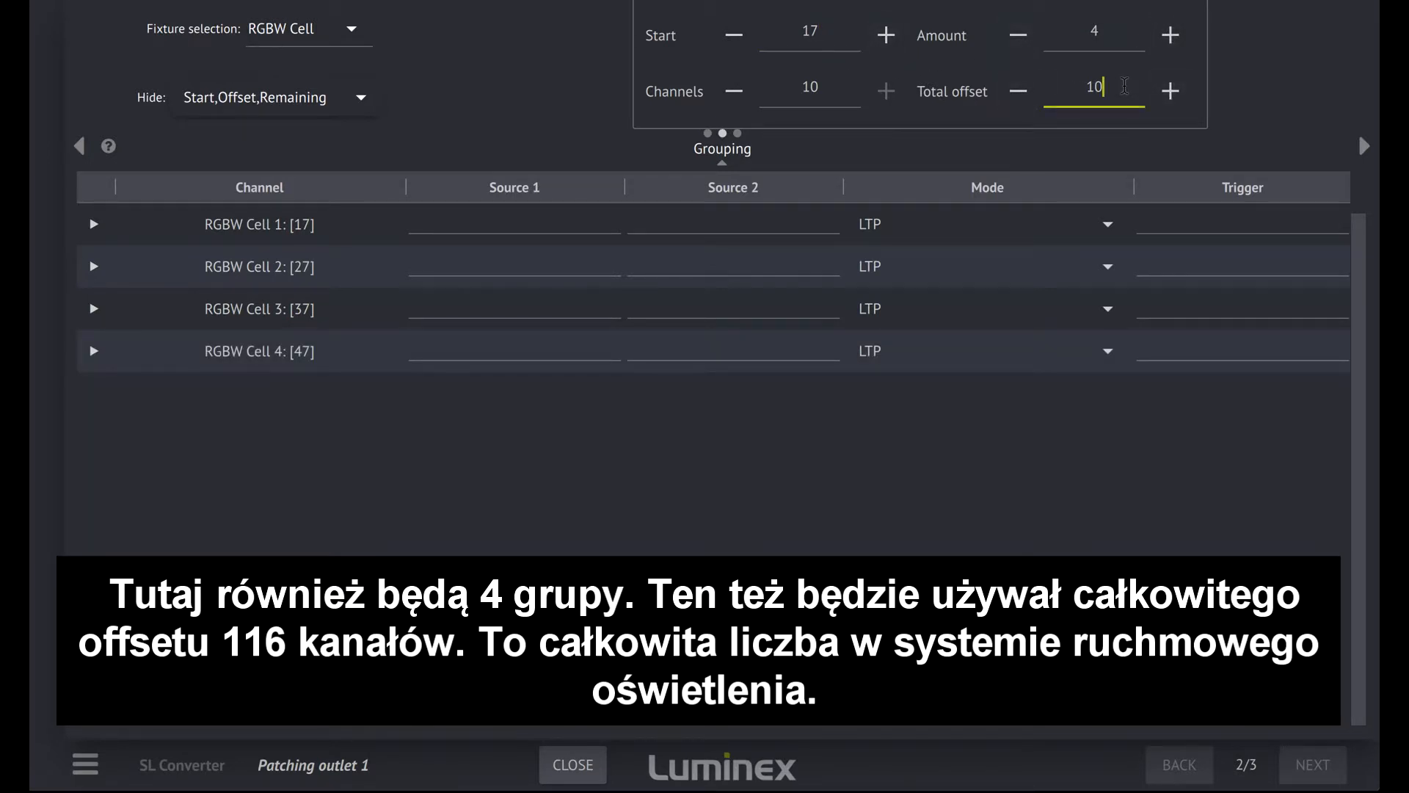
key(BackSpace)
text(16)
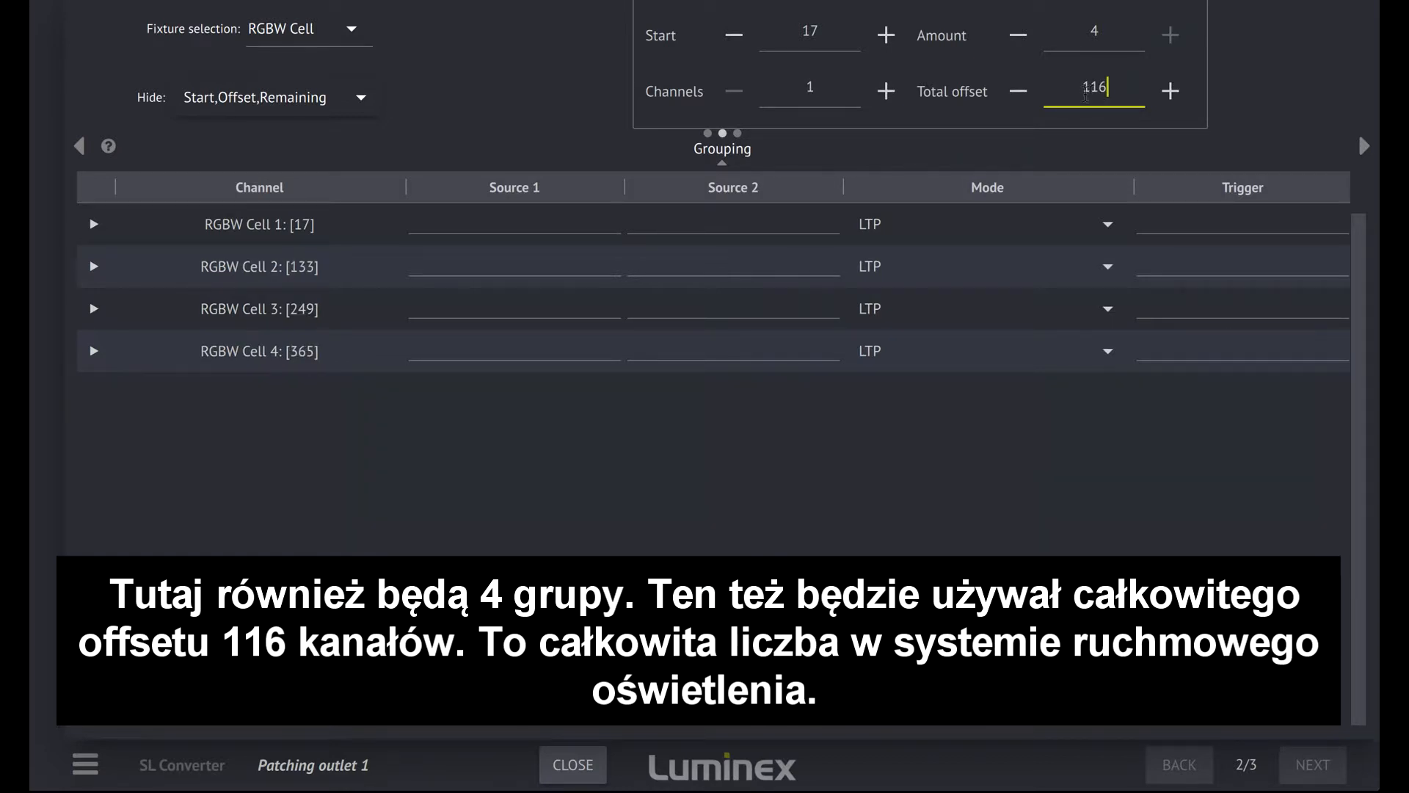
click(815, 86)
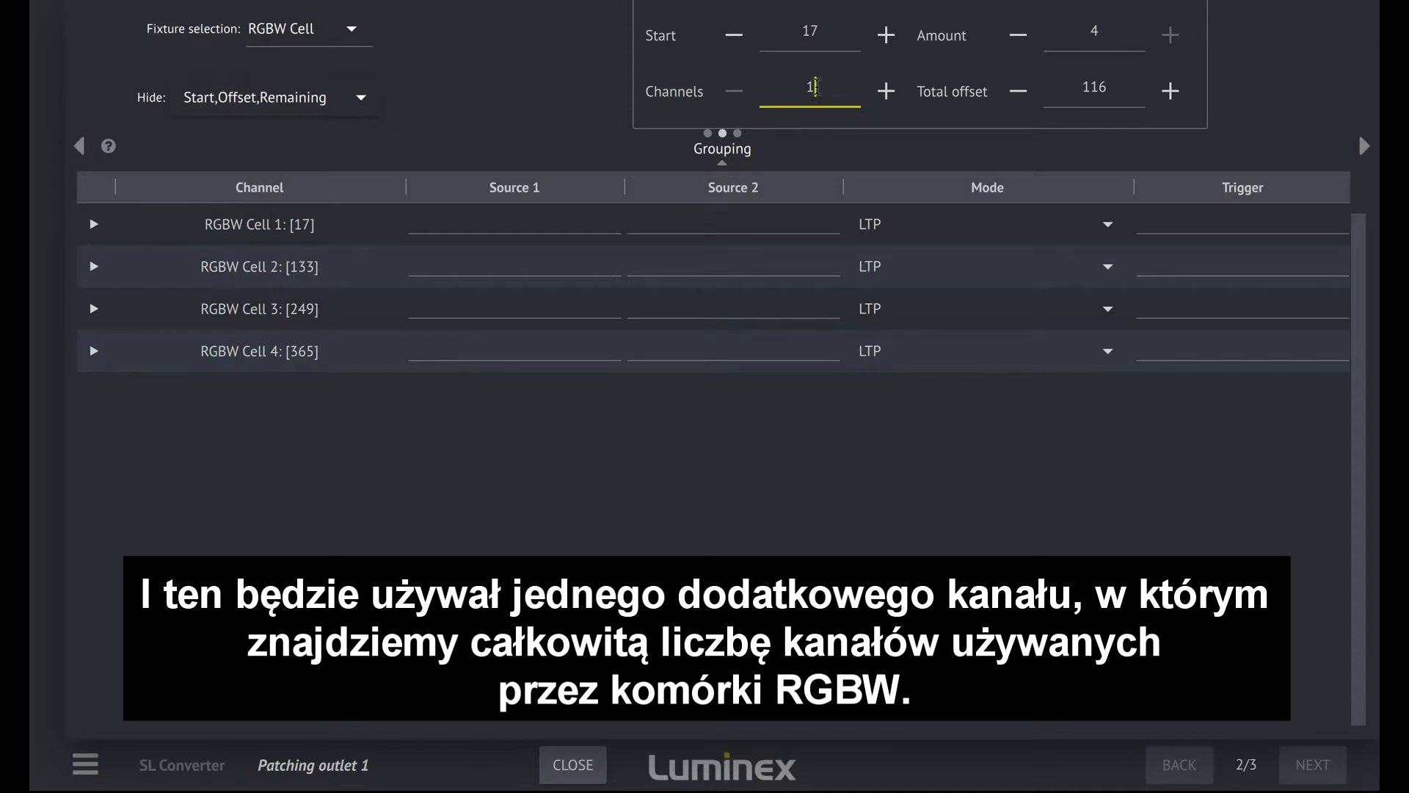
text(00)
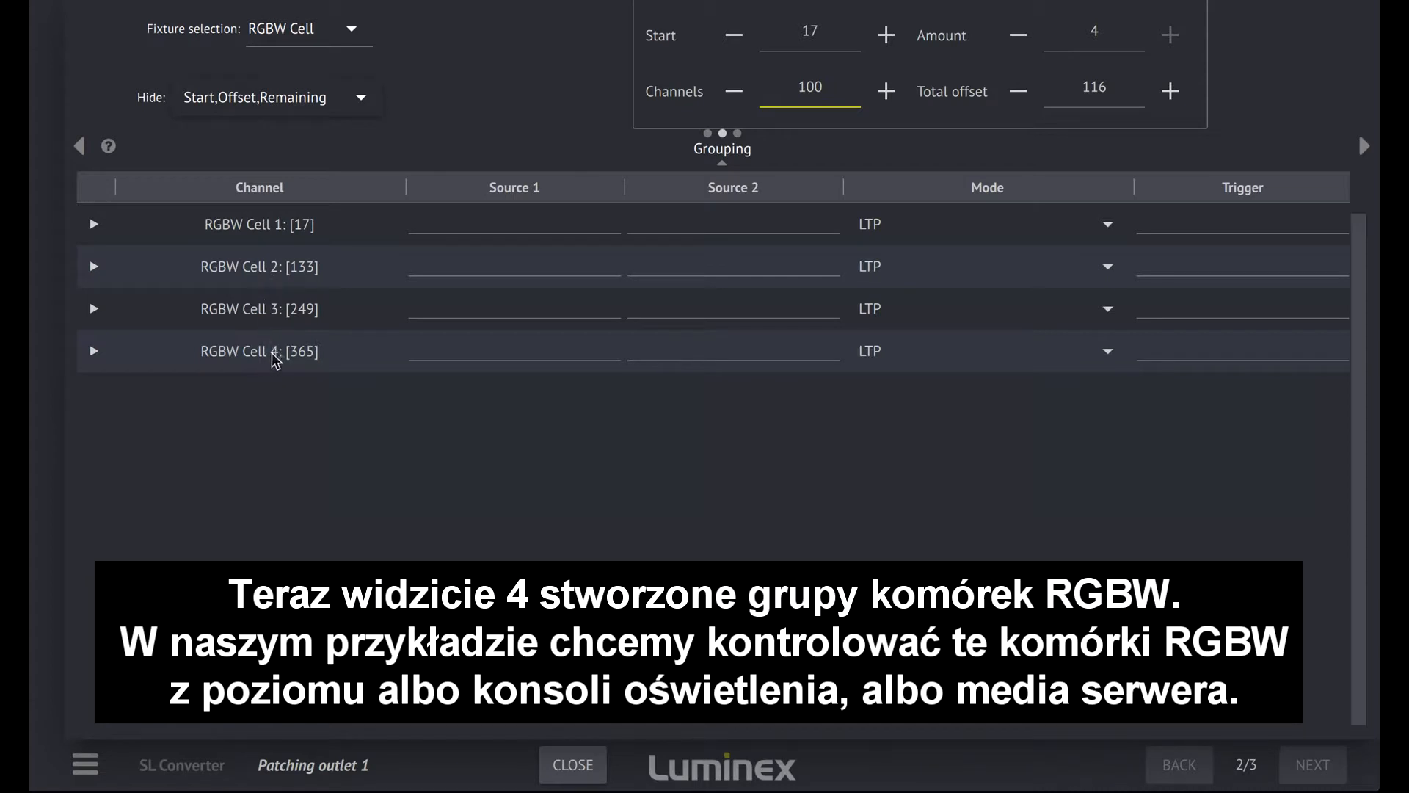
- Set all four RGBW Cell groups to X-Fade merge mode with trigger channel 1
click(174, 238)
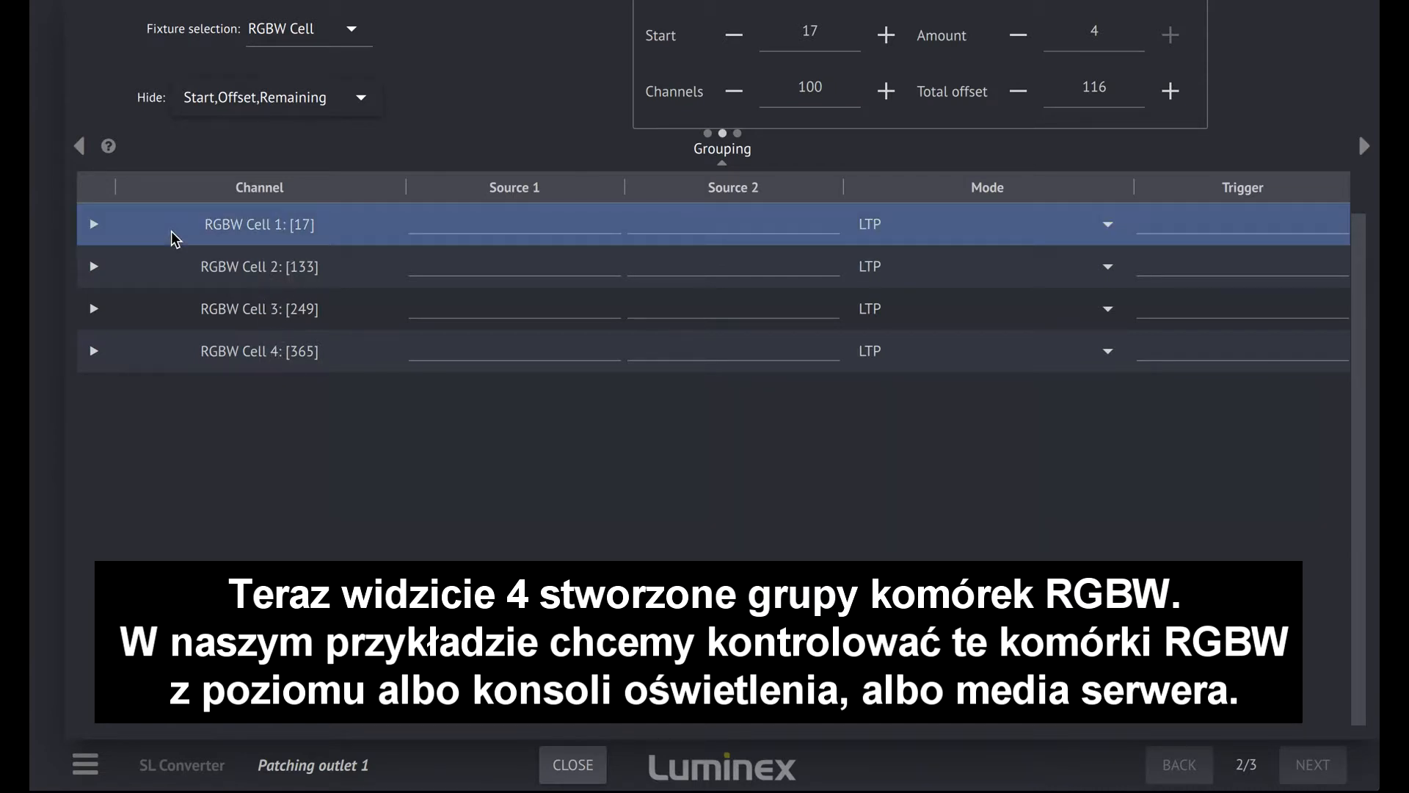
shift+click(166, 356)
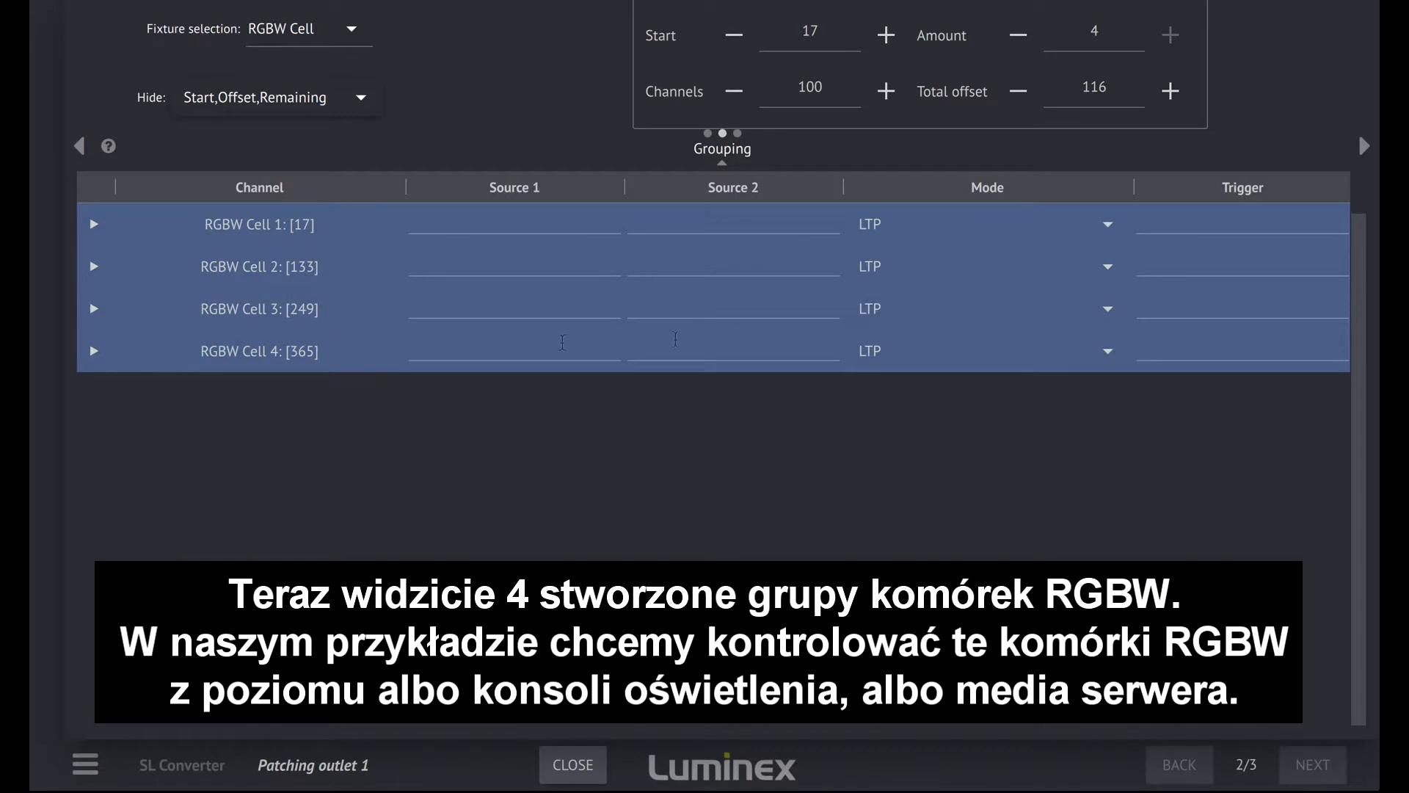
click(1110, 228)
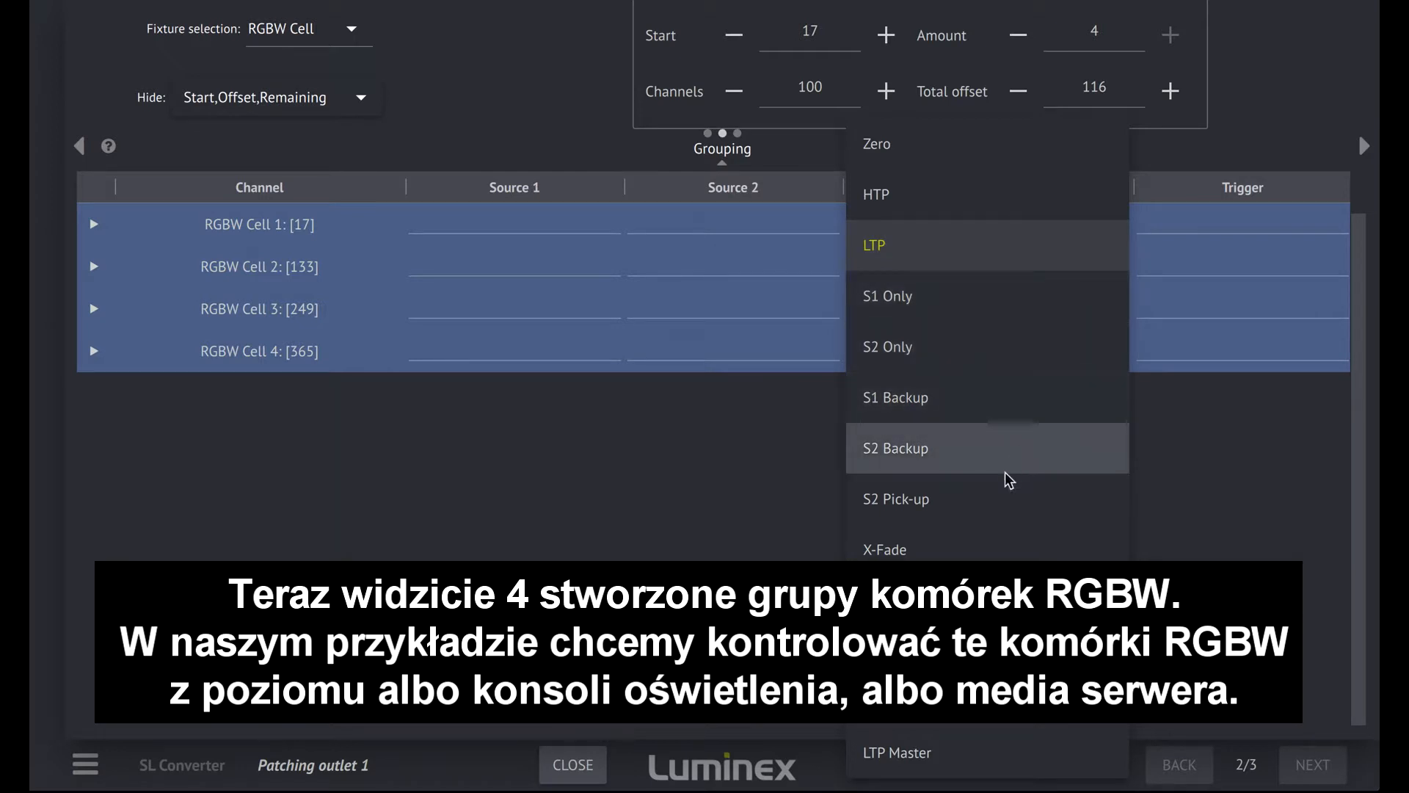
click(917, 558)
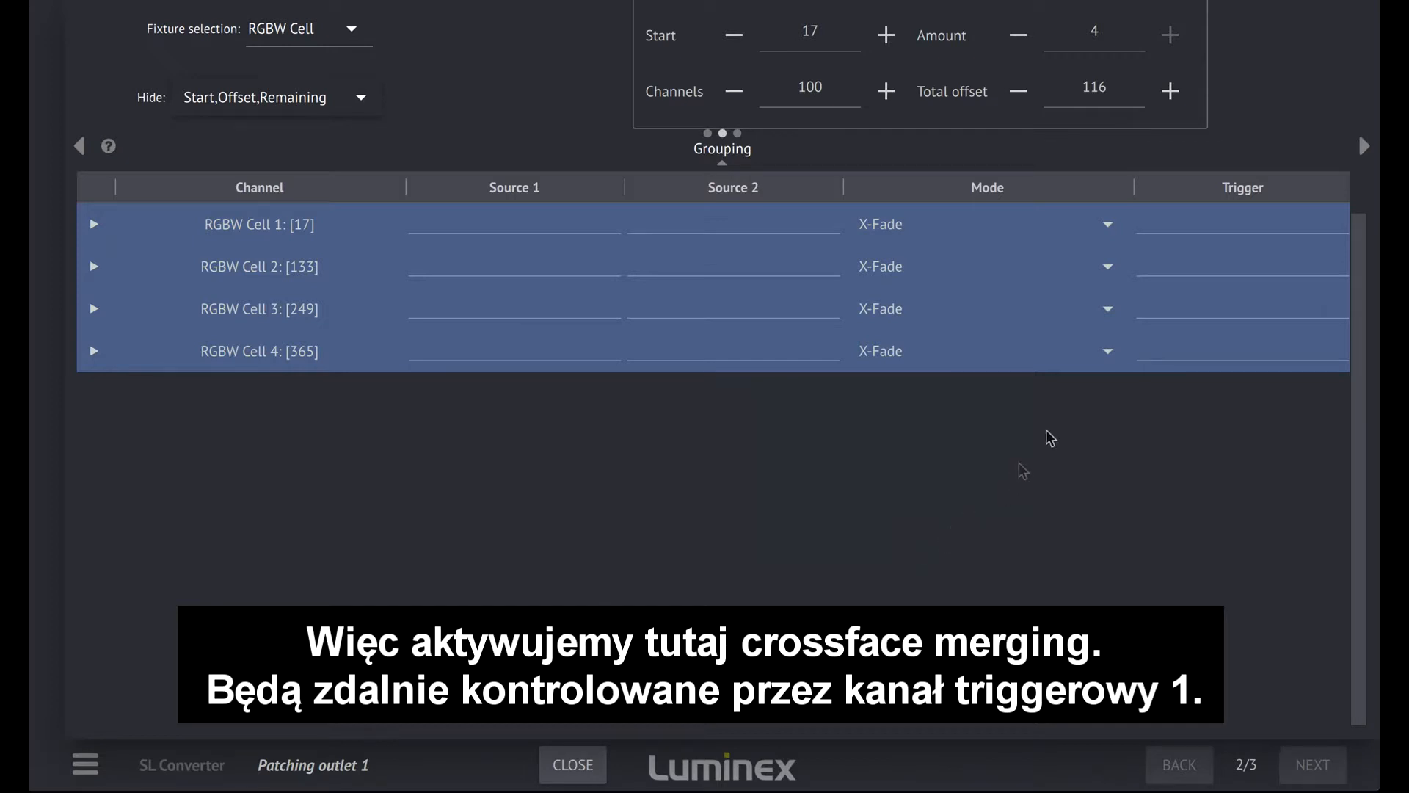
click(1206, 221)
text(1)
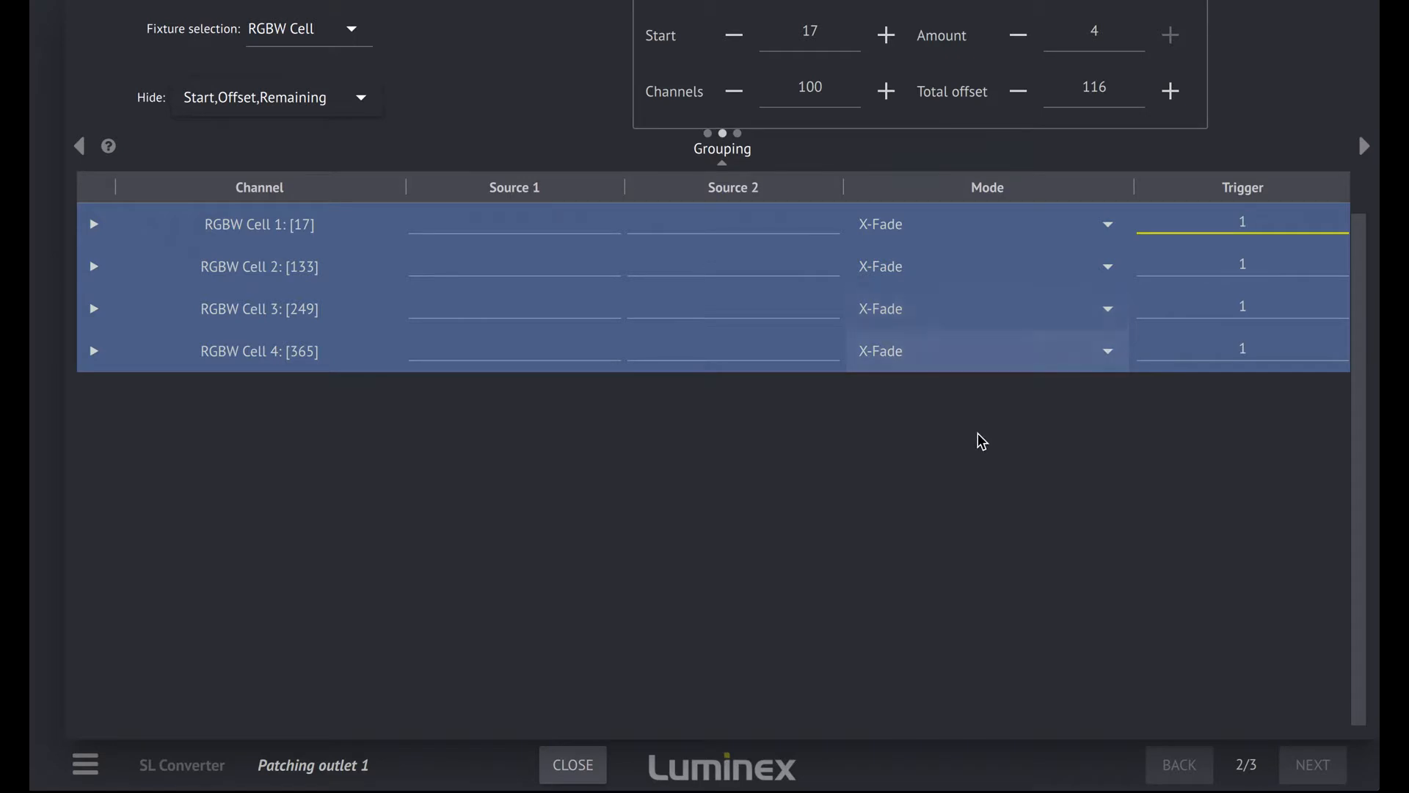
- Show the offset channels again, switch the fixture selection to Control, and close the port 1 softpatch
click(376, 102)
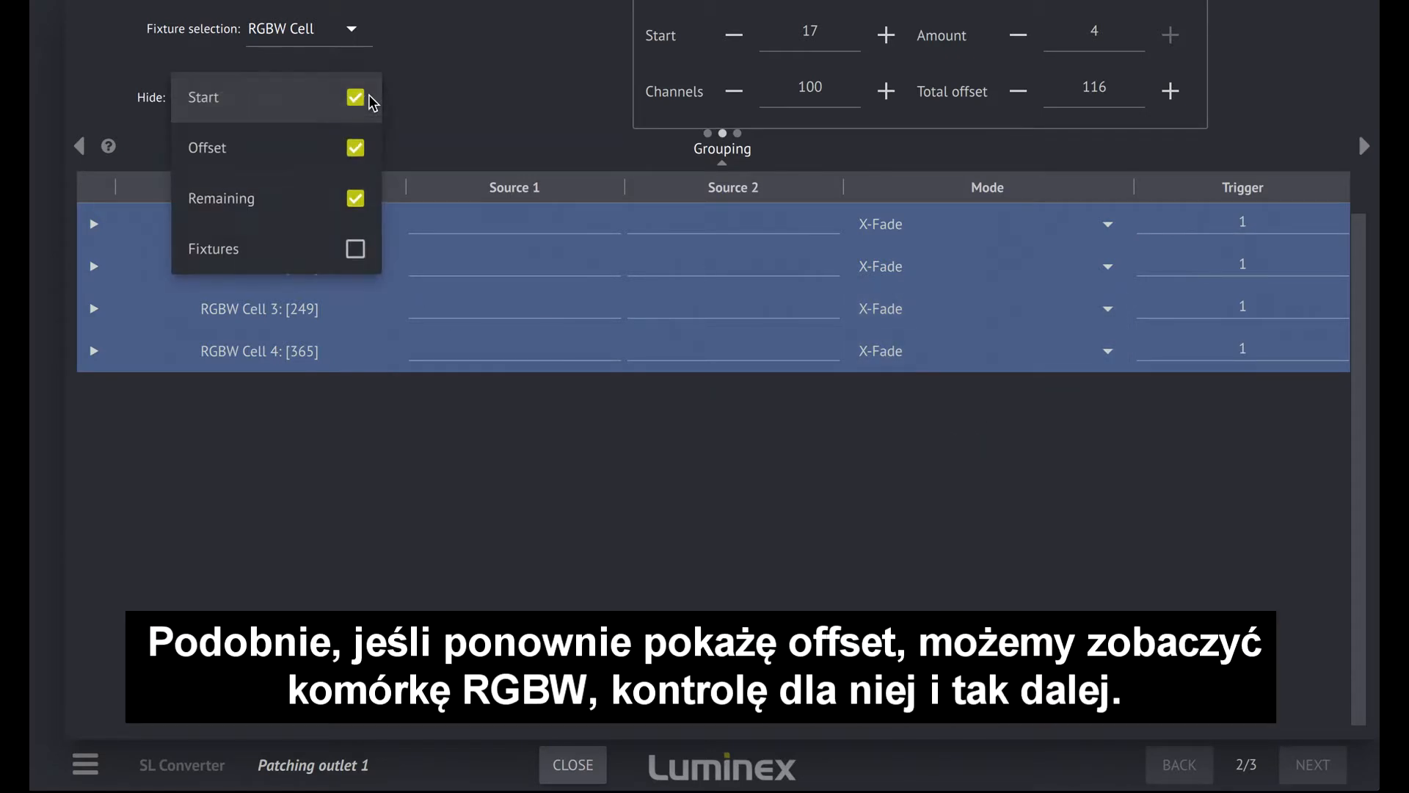
click(356, 149)
click(468, 111)
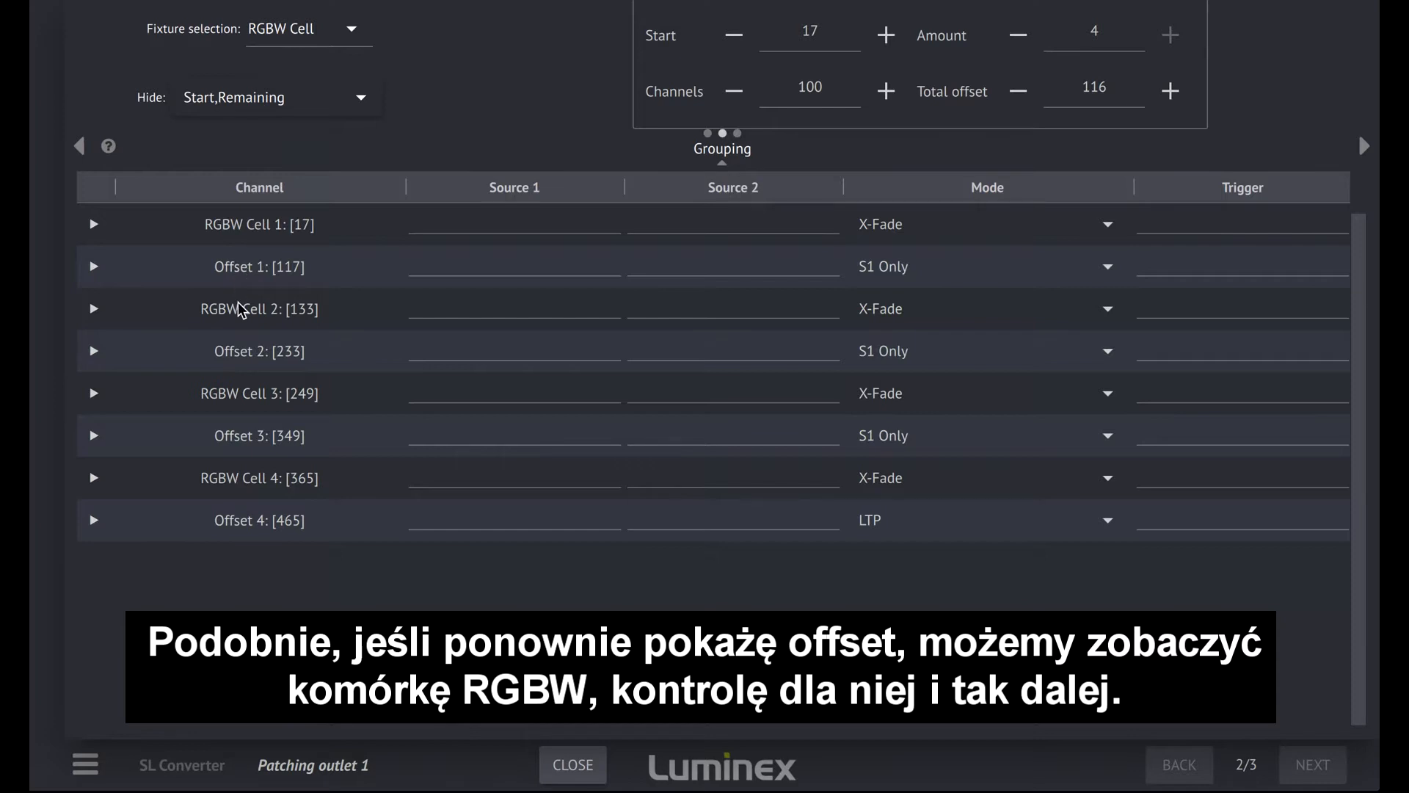
click(355, 35)
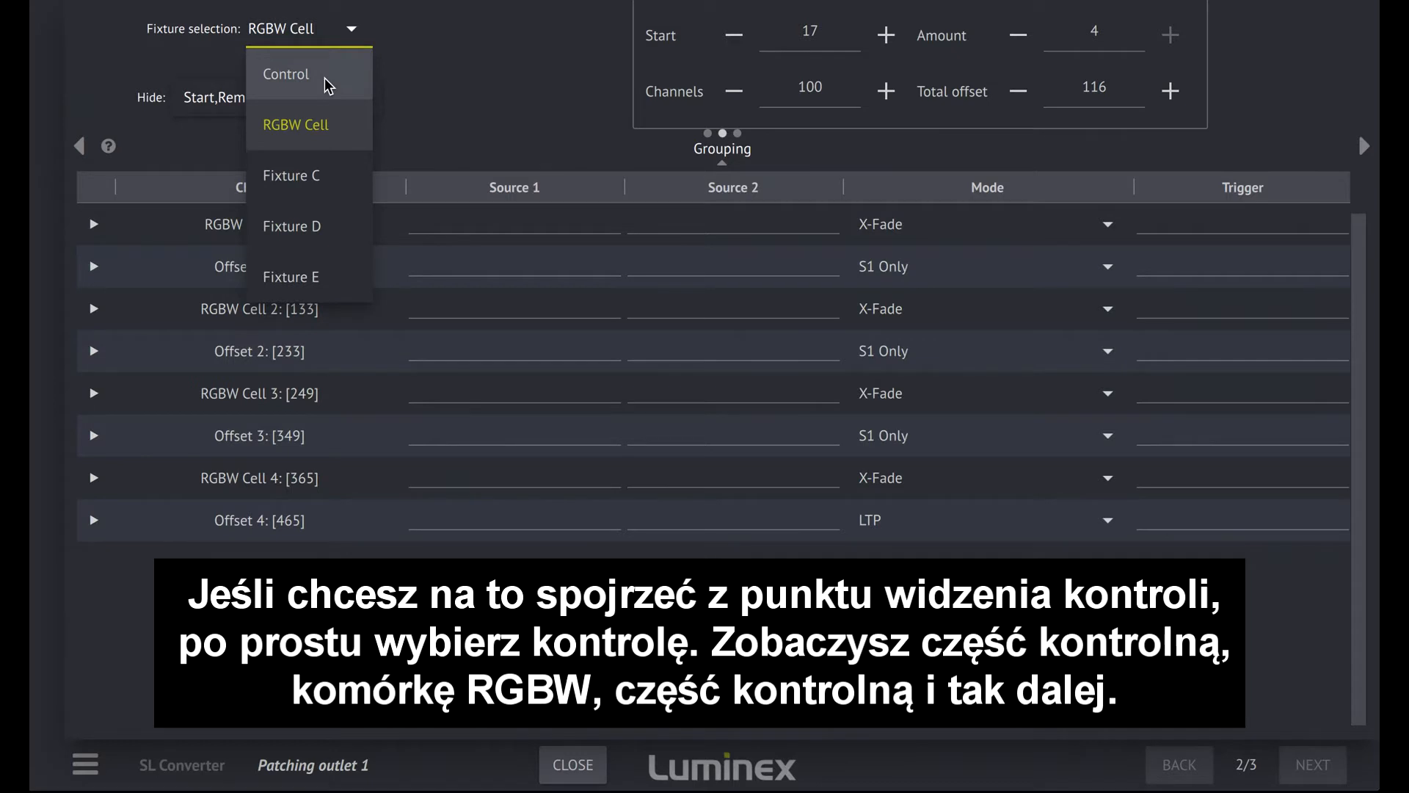
click(326, 82)
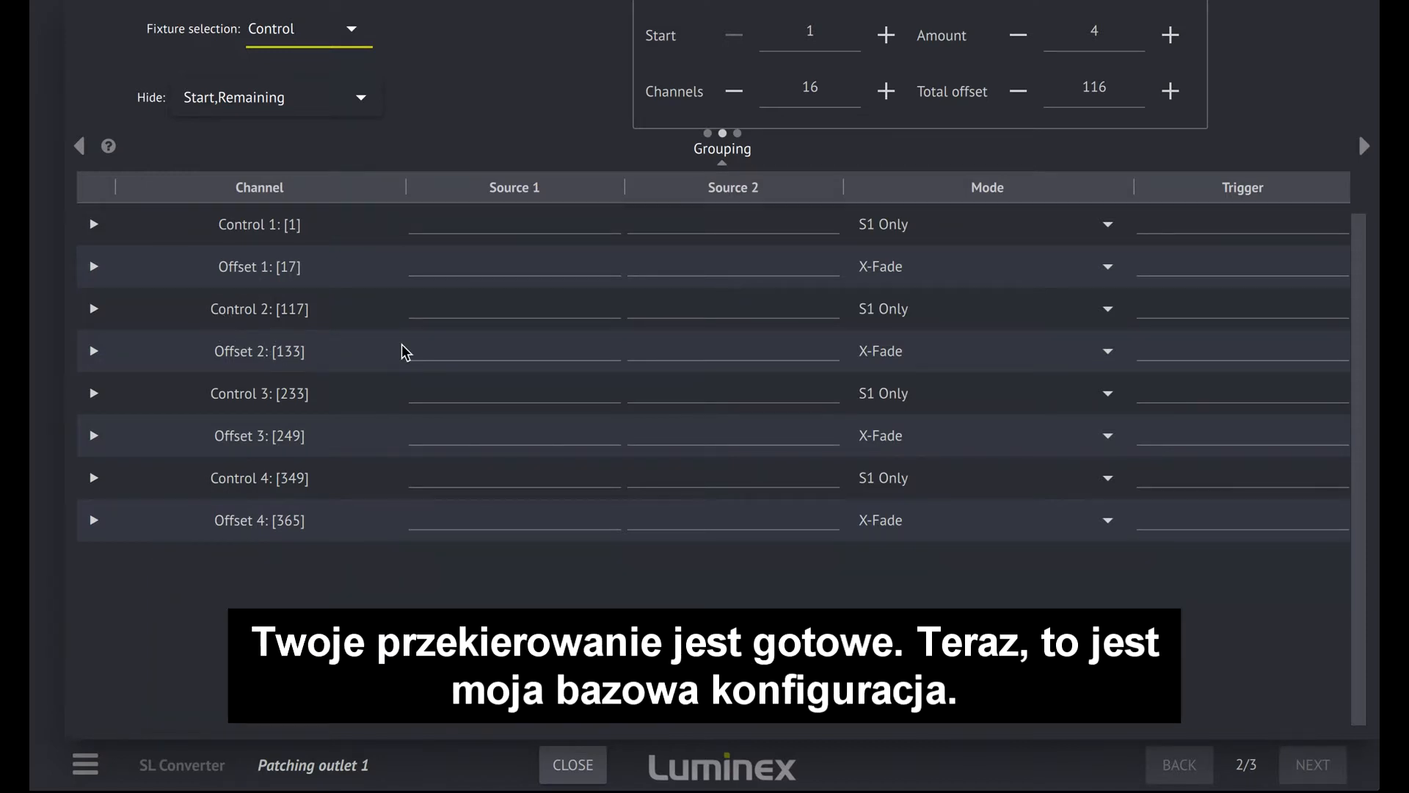
click(565, 763)
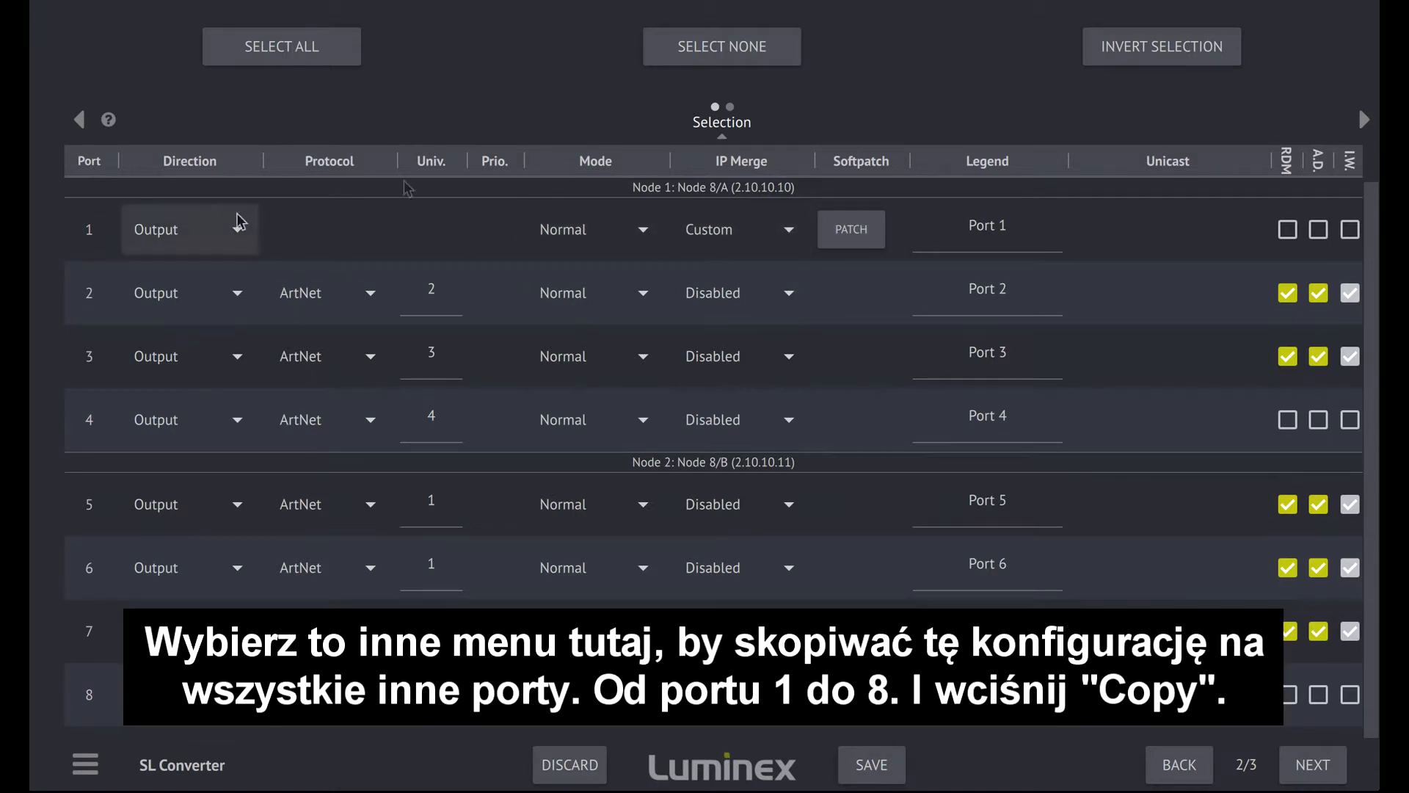
- Copy the port 1 configuration to ports 2 through 8 and clear the port selection
drag(937, 109, 403, 111)
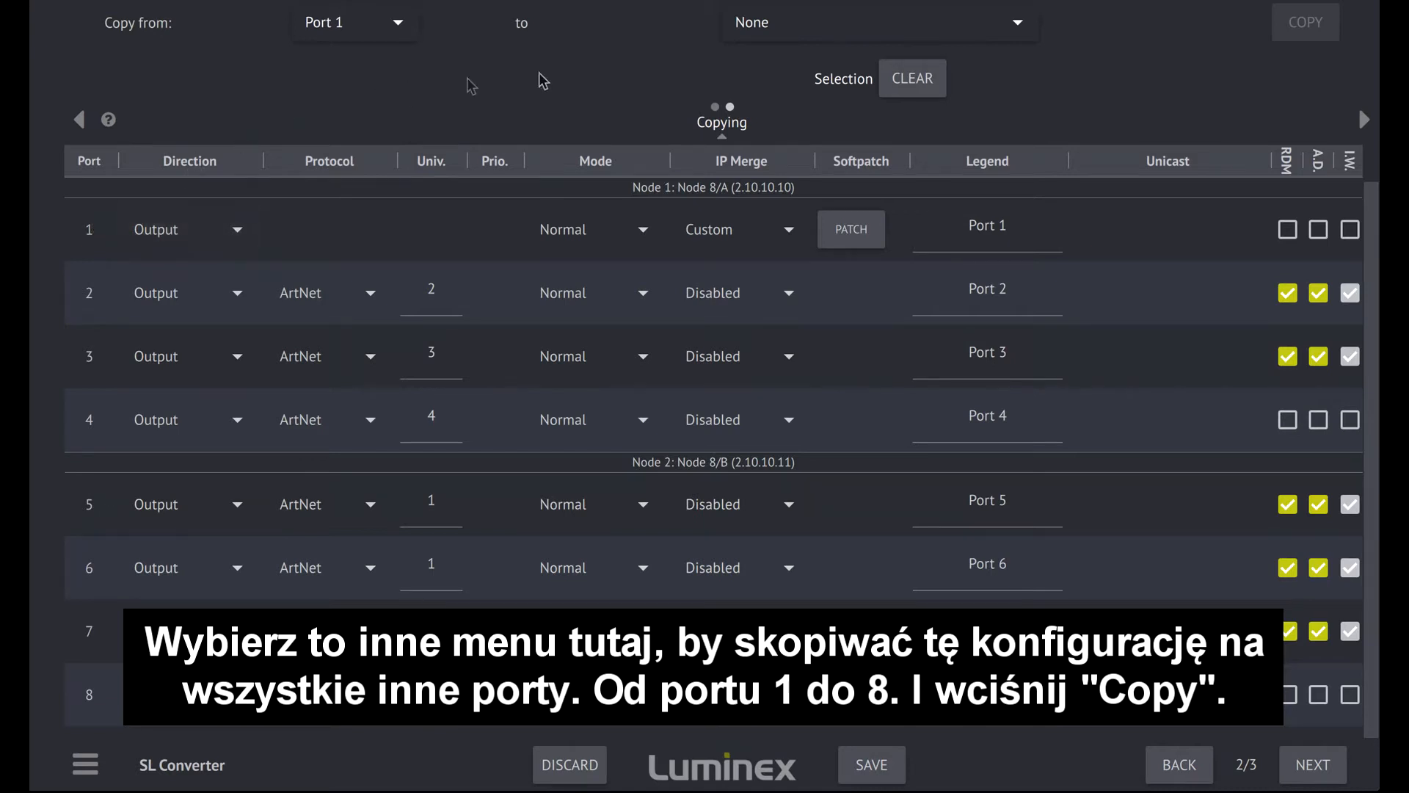
click(1017, 26)
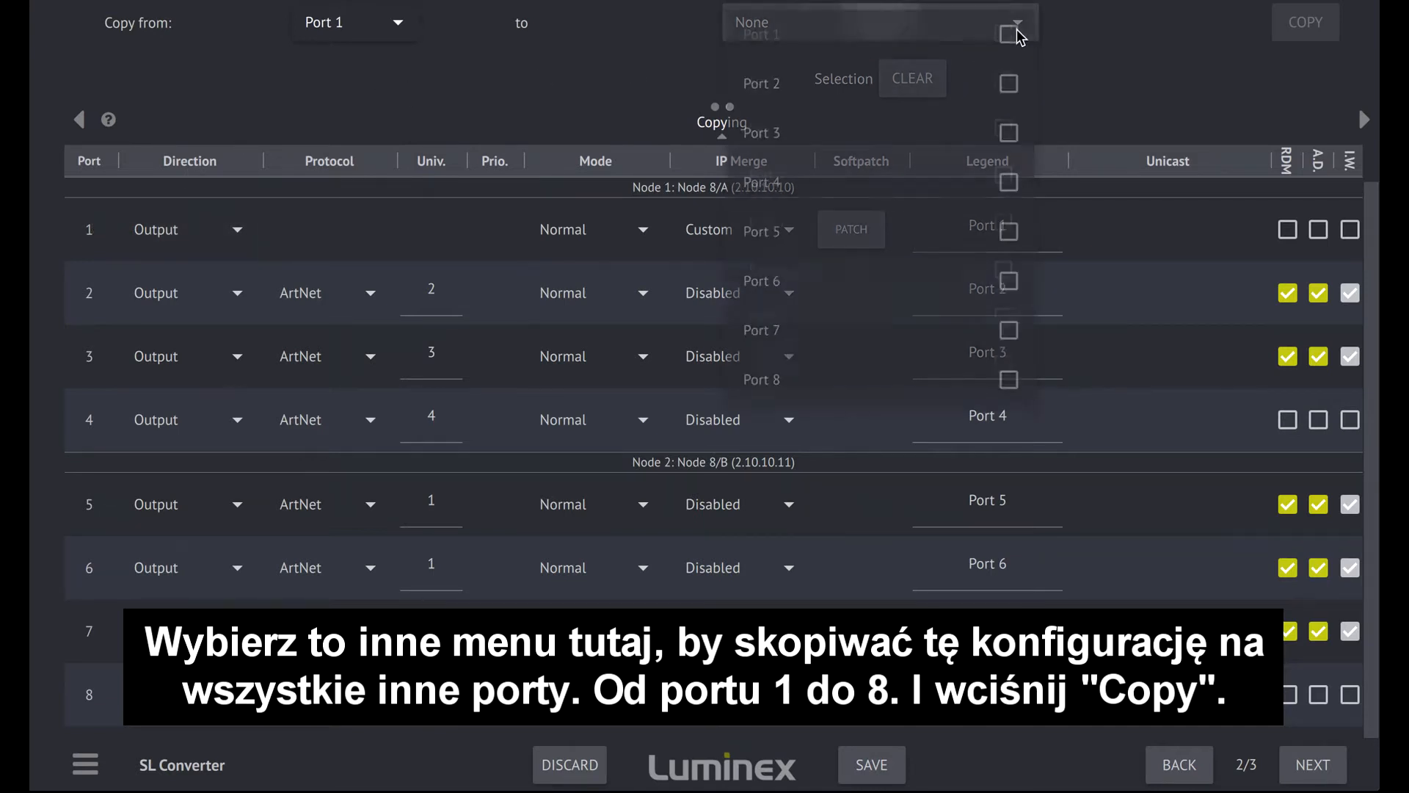
click(1012, 86)
click(1012, 137)
click(1012, 188)
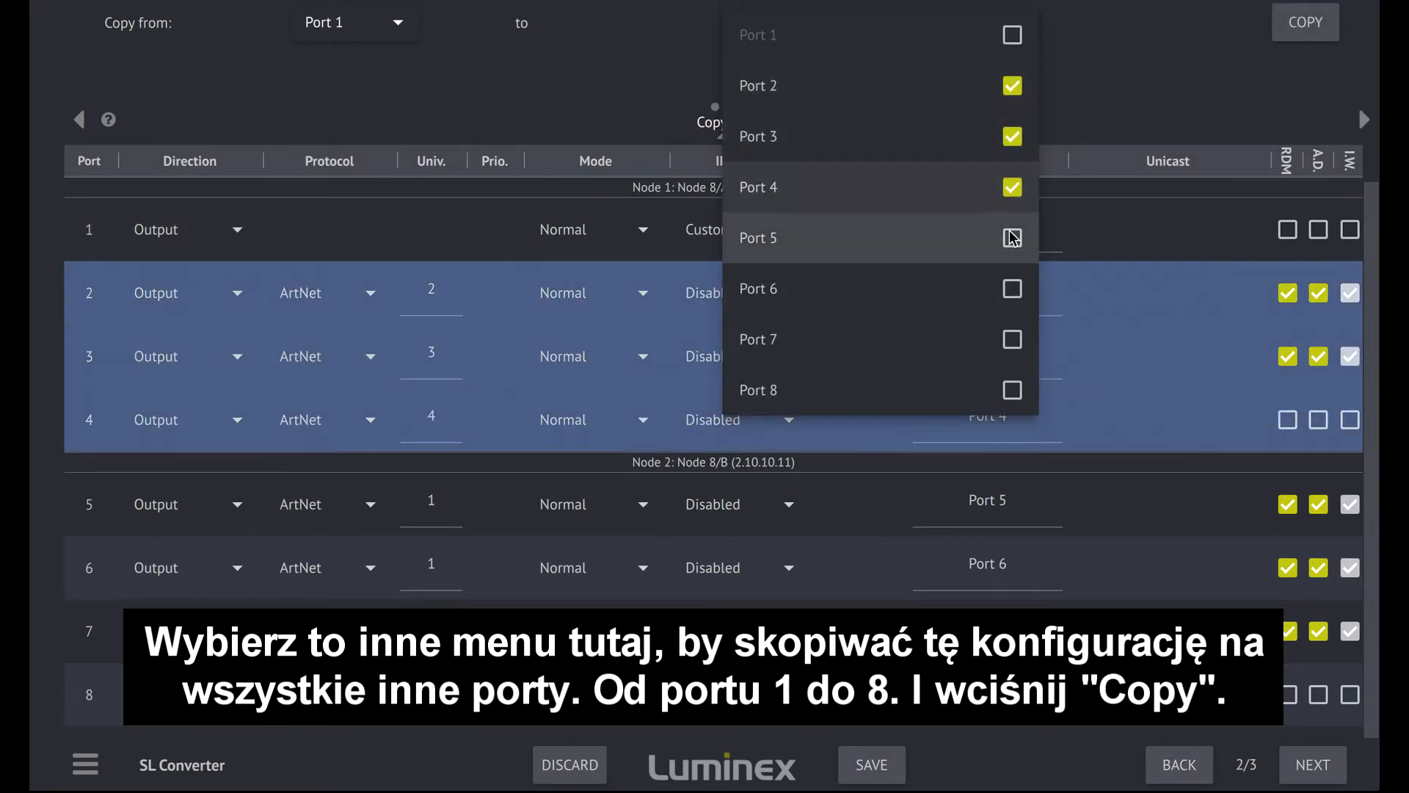
click(1012, 238)
click(1012, 288)
click(1012, 339)
click(1012, 389)
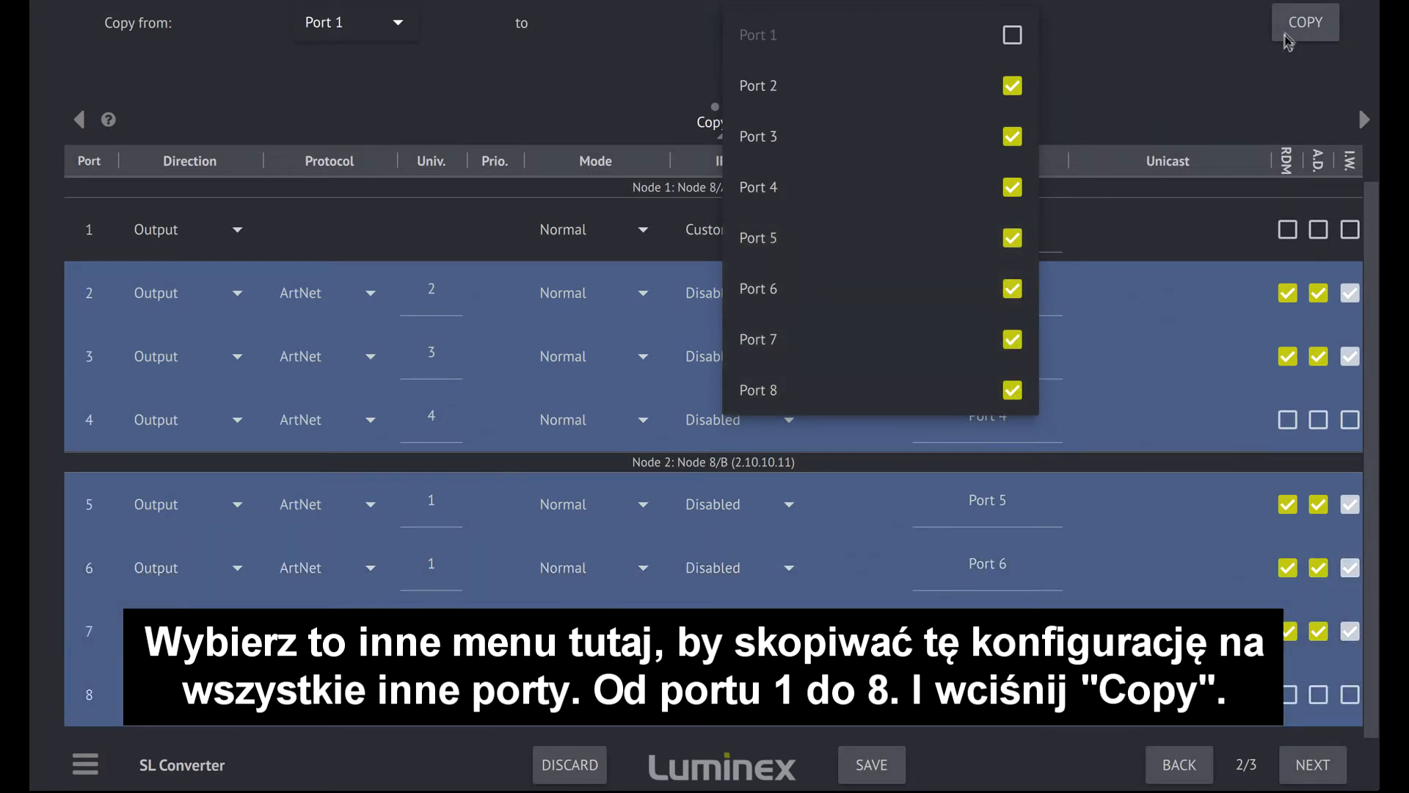
click(1299, 34)
click(1300, 34)
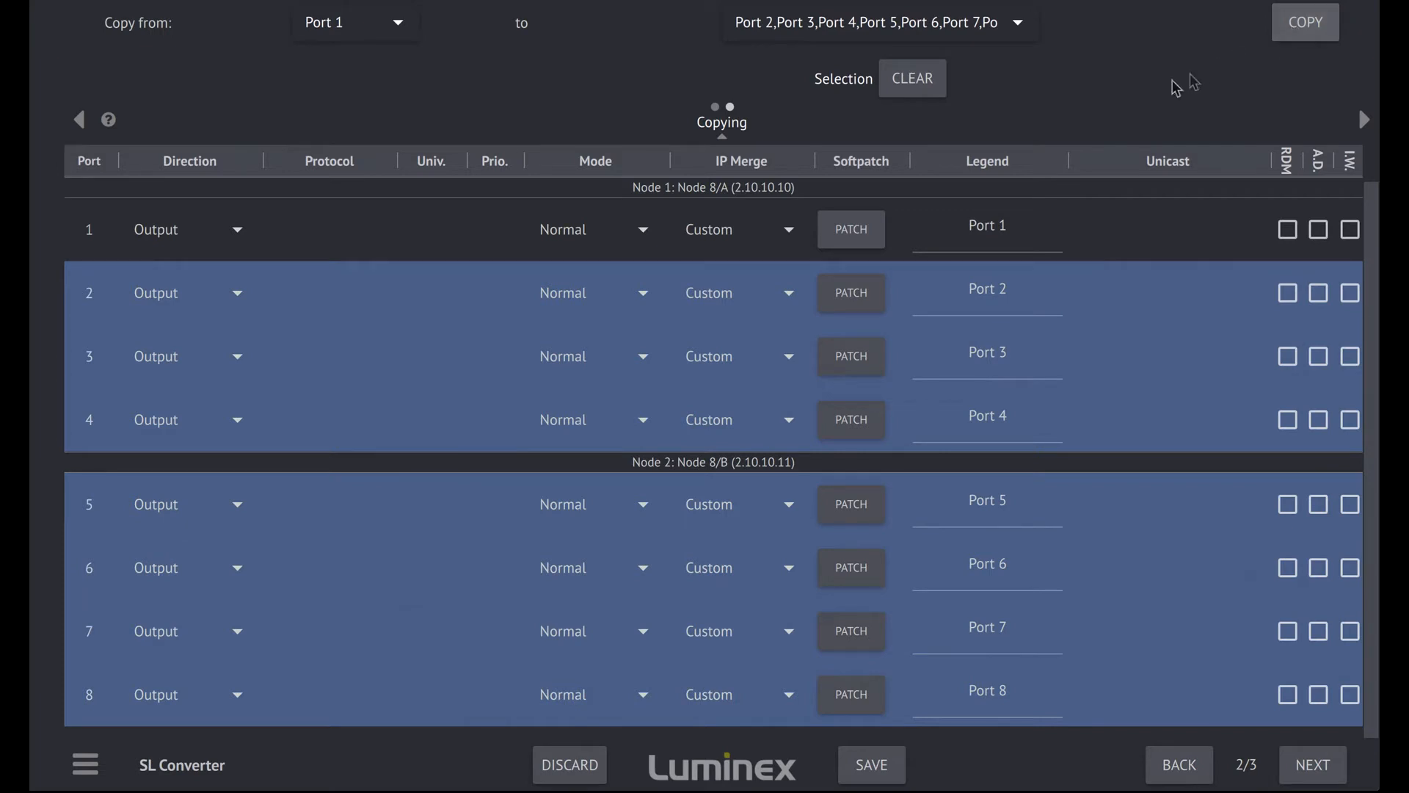
click(914, 82)
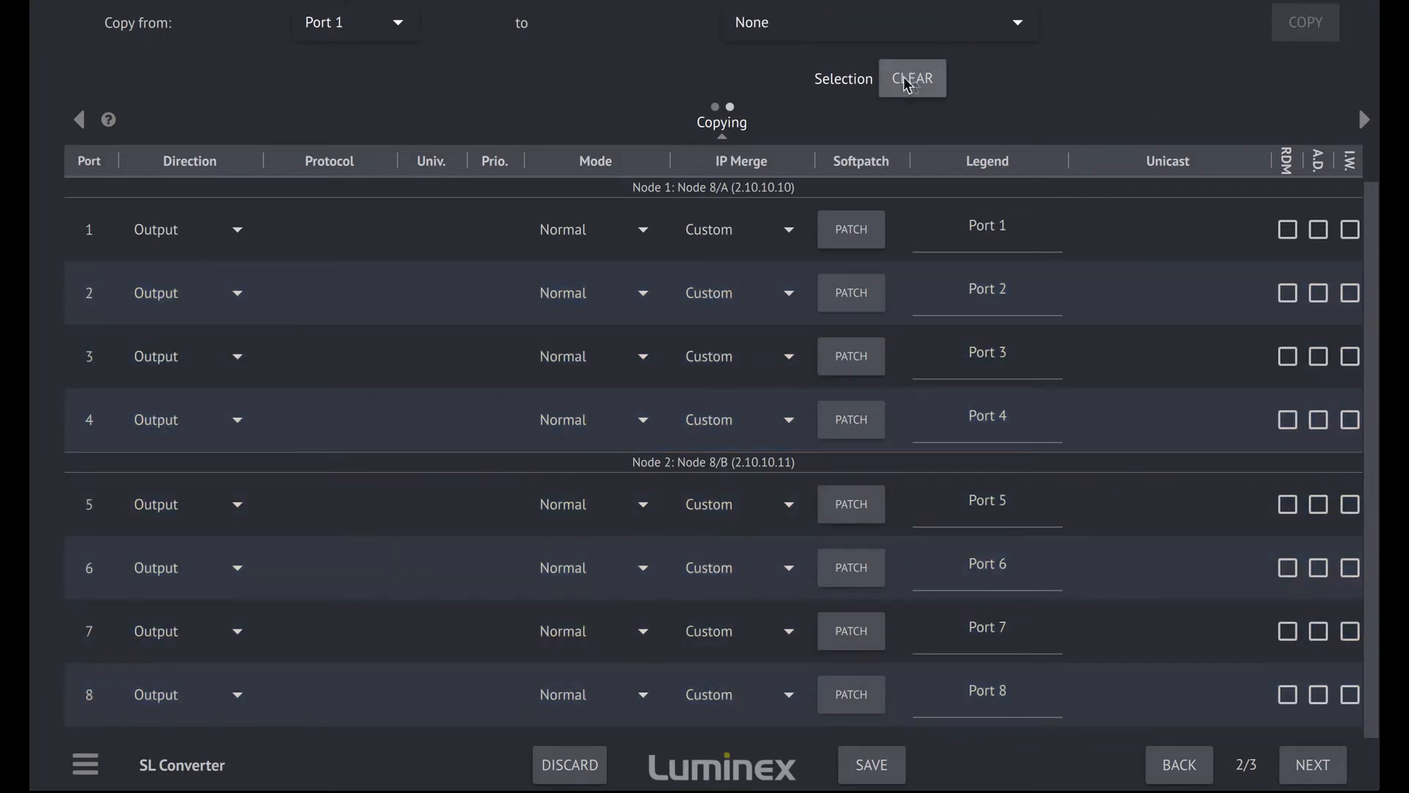
- Set both source universes to 2 in the port 2 softpatch and close it
click(855, 295)
click(646, 34)
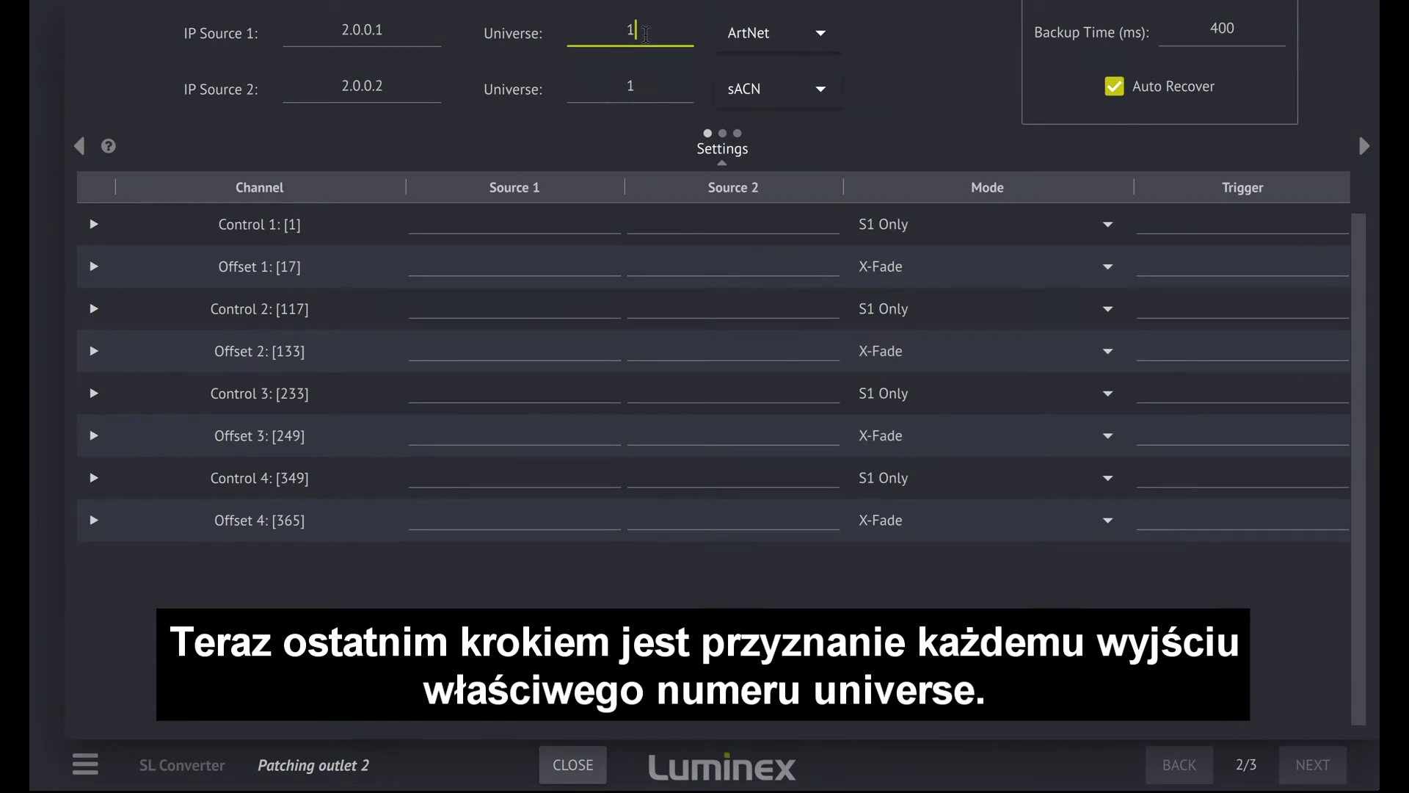
click(643, 84)
text(2)
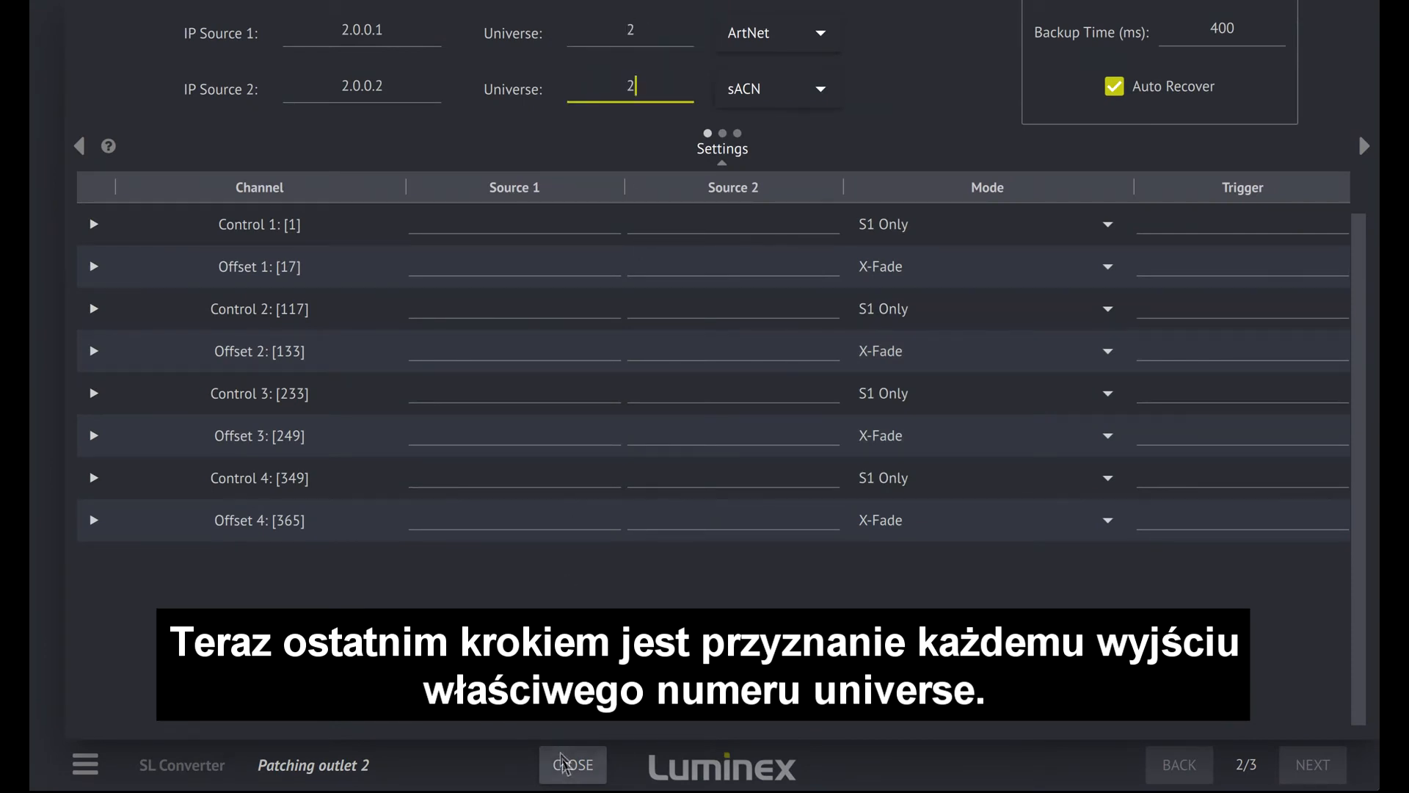
click(573, 764)
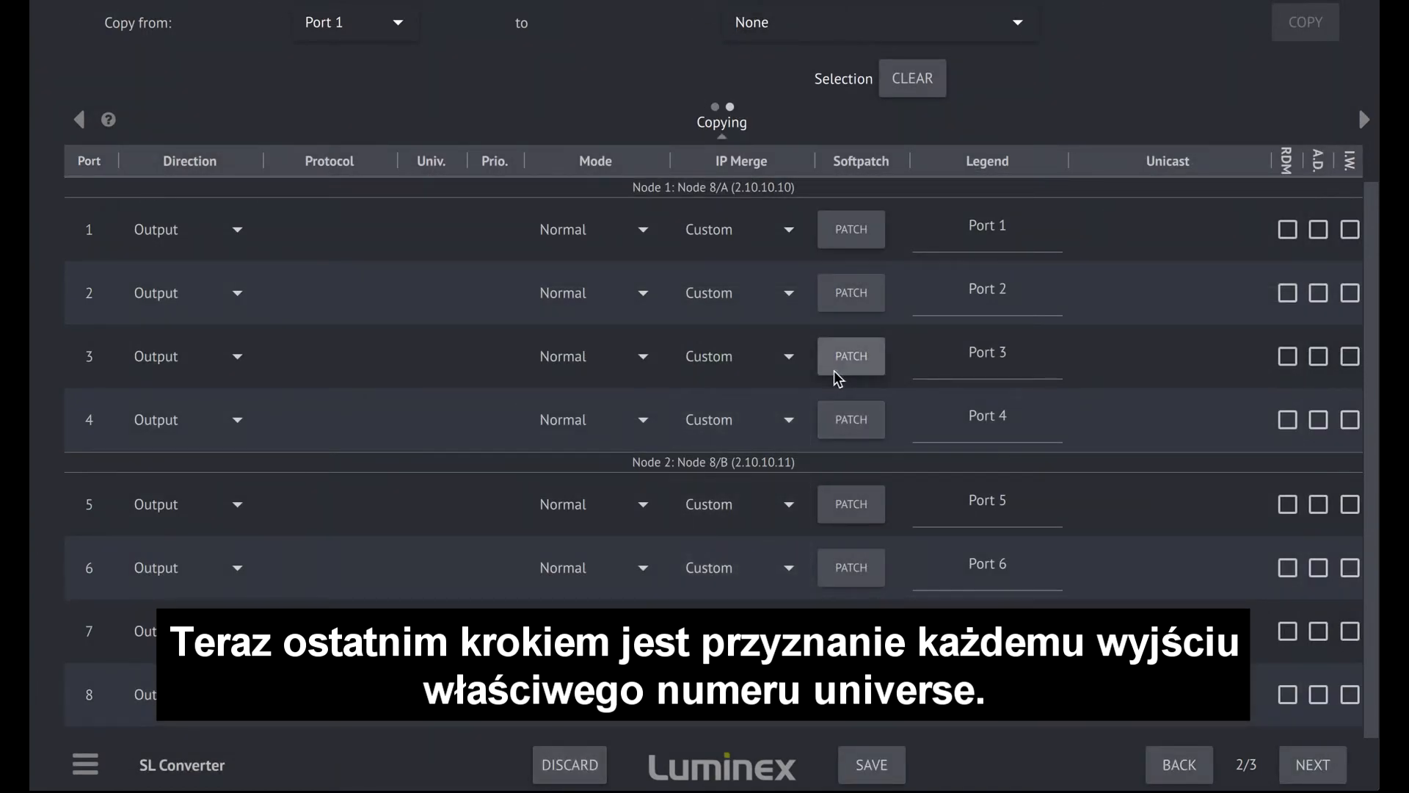
- Set both source universes to 3 in the port 3 softpatch and close it
click(838, 377)
click(652, 33)
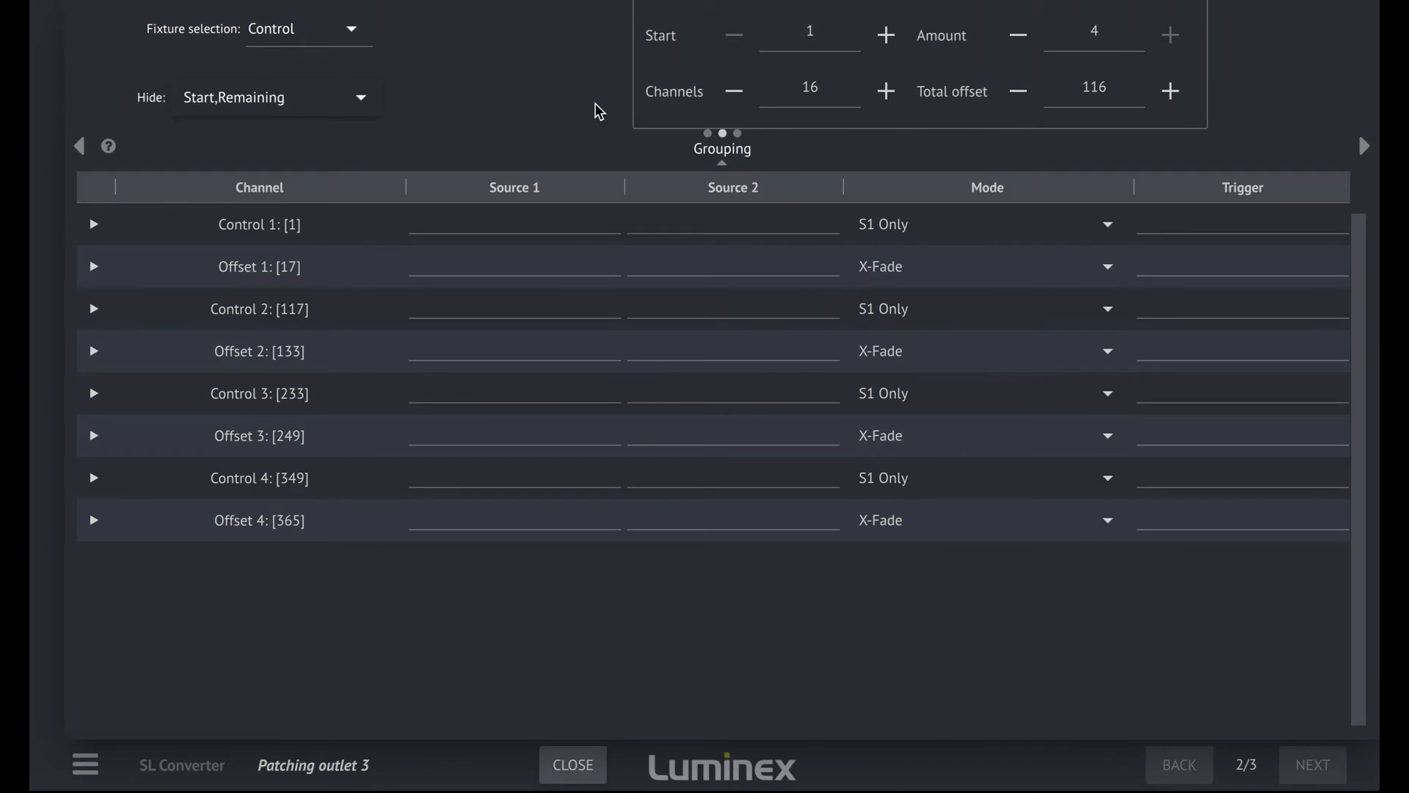
drag(582, 129, 1006, 88)
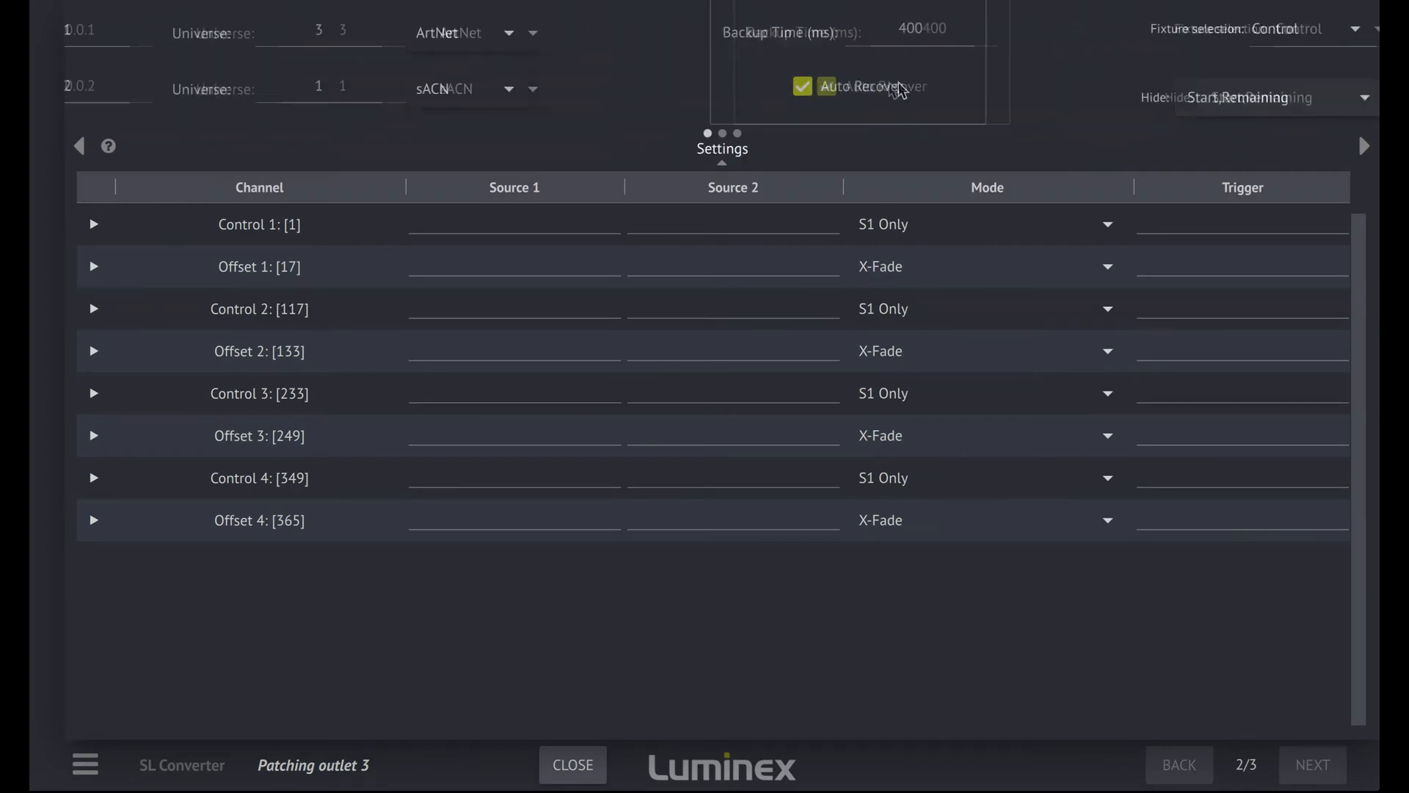
click(660, 88)
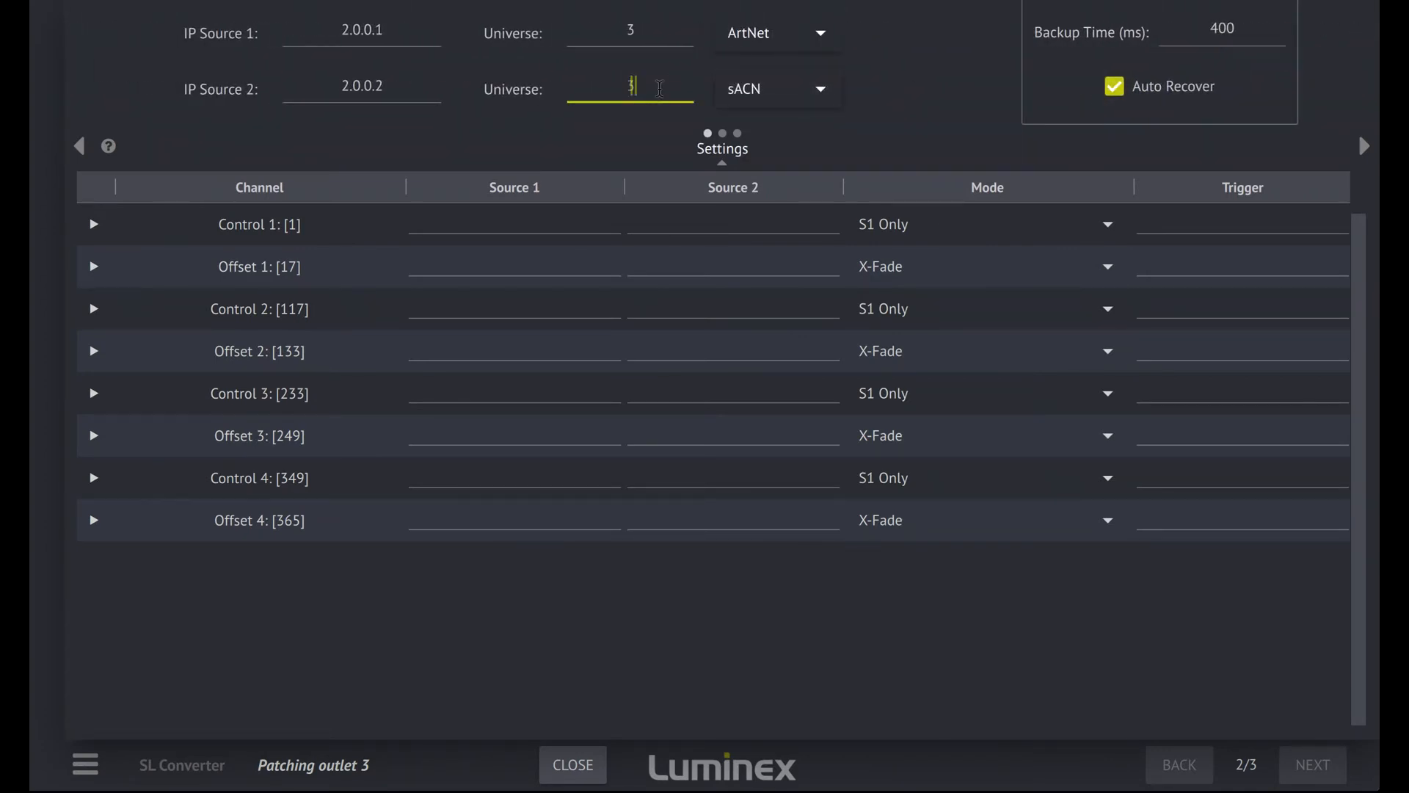
click(573, 764)
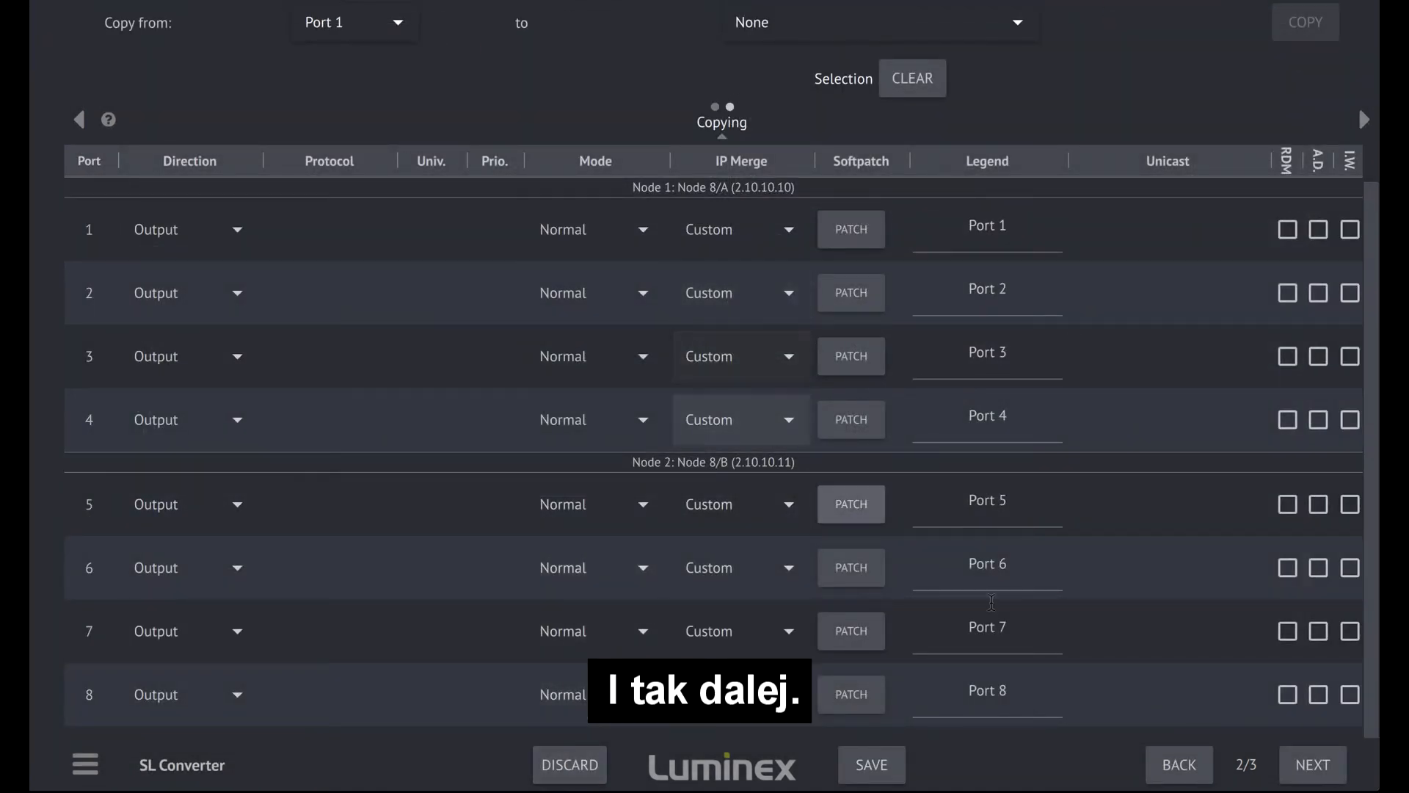
- Enable the DMX trigger in the device settings, using ArtNet trigger universe 10
click(1299, 765)
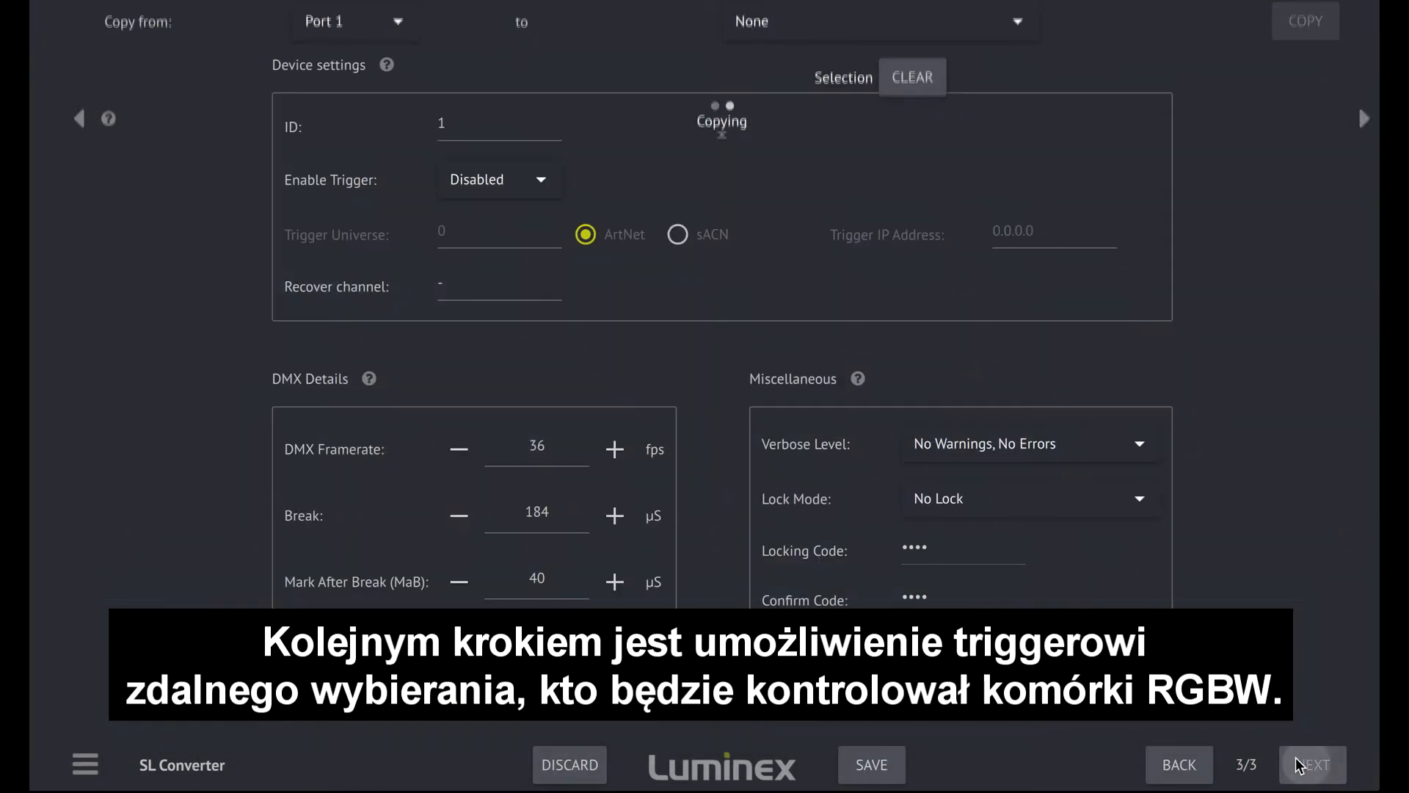
click(540, 184)
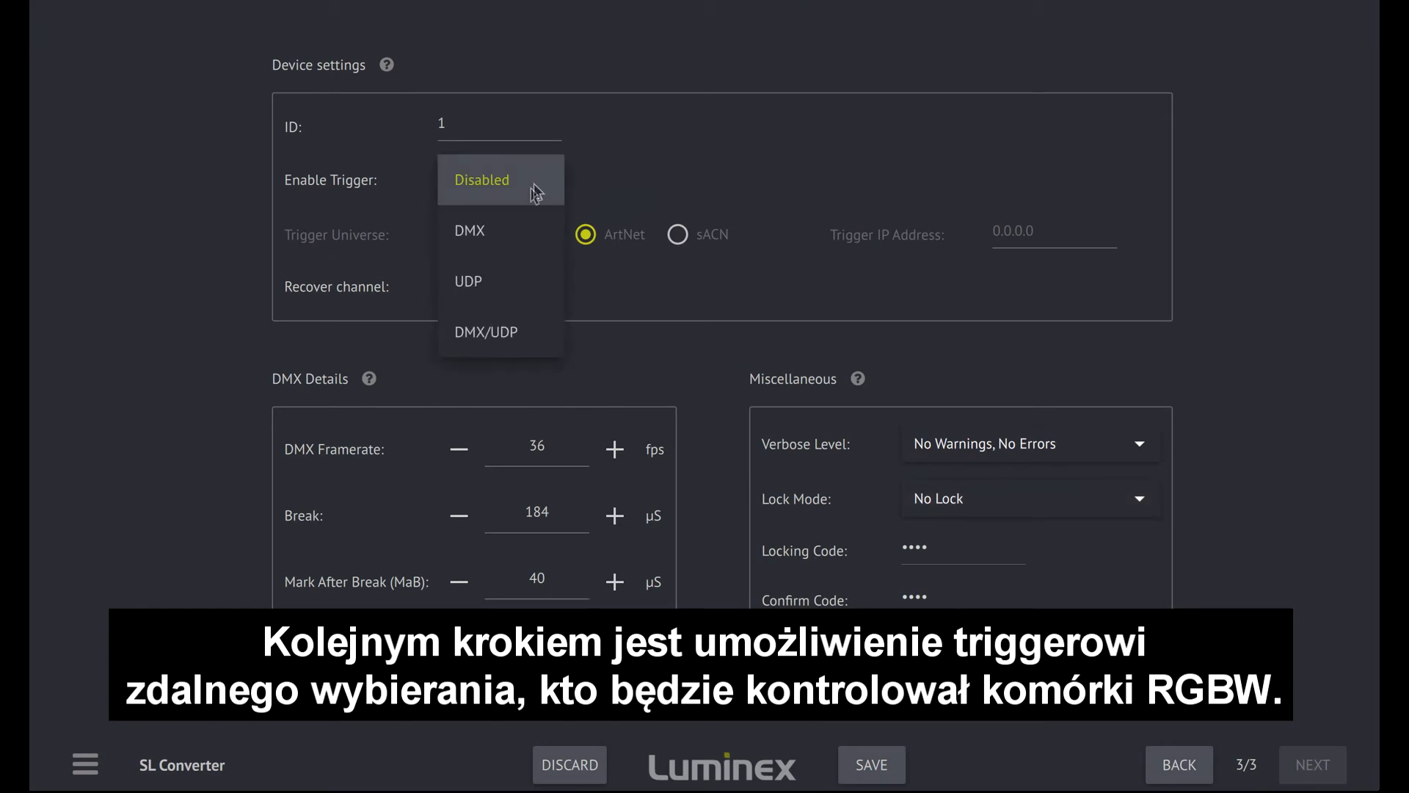
click(508, 226)
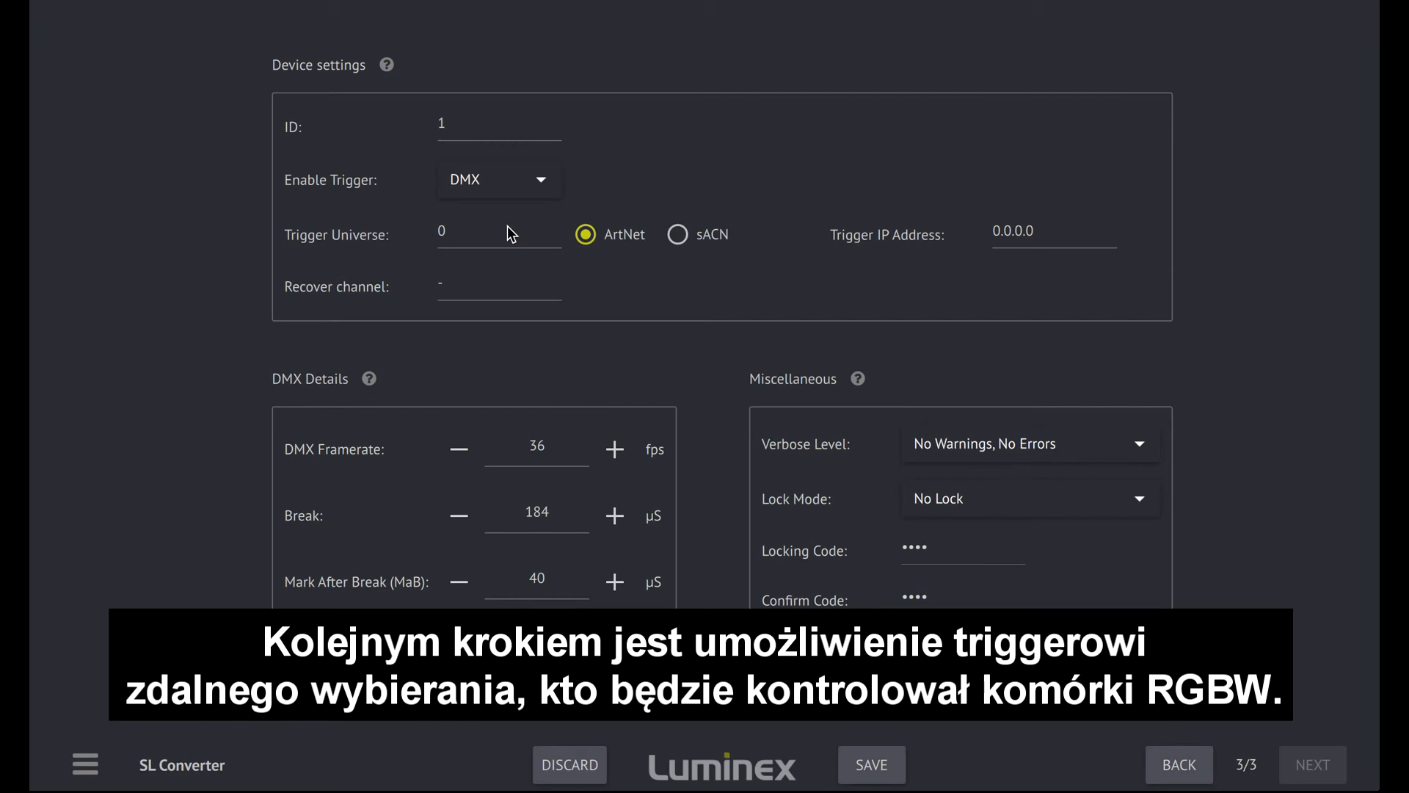
click(468, 231)
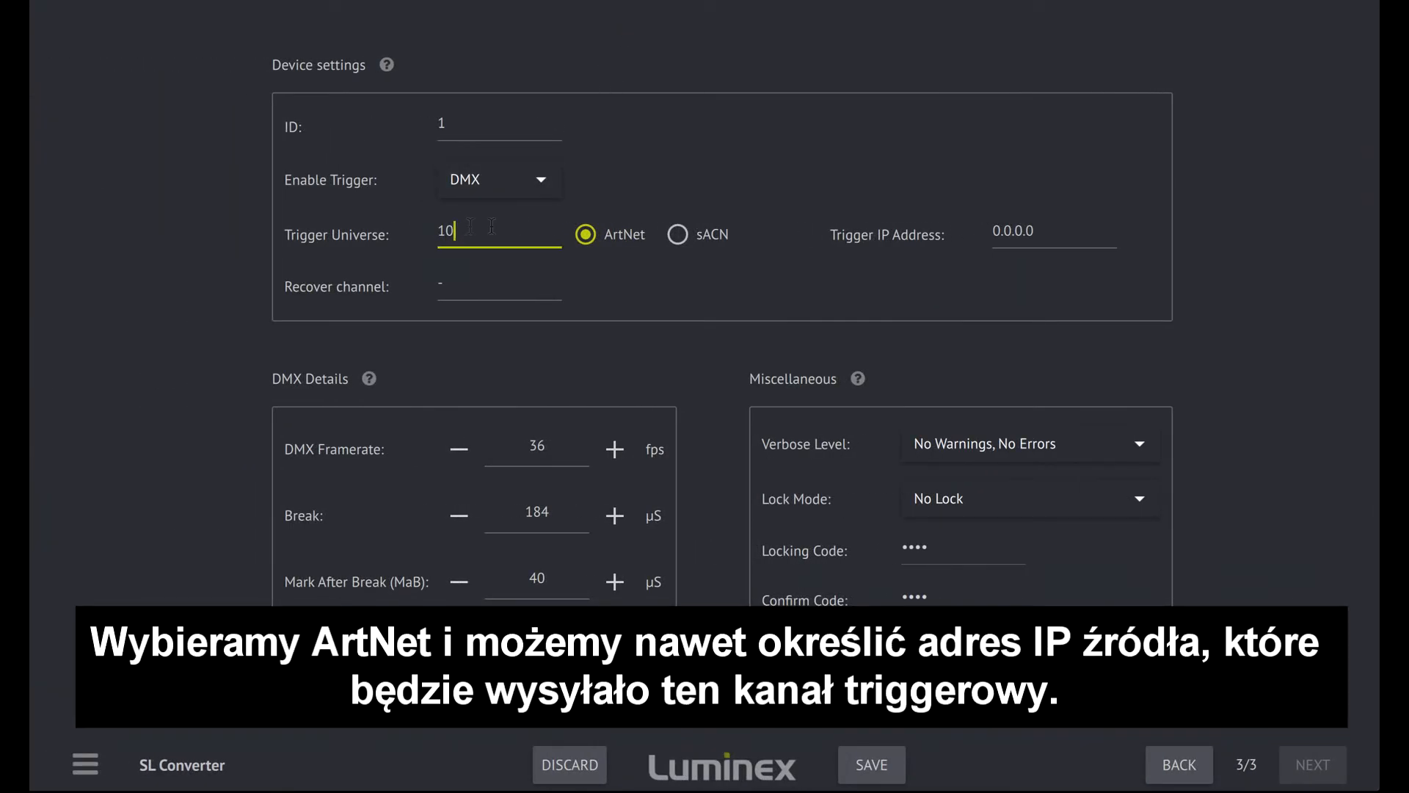
click(585, 234)
- Set the trigger IP address to 2.0.0.10 and save the configuration
drag(1042, 232, 930, 224)
text(2.0)
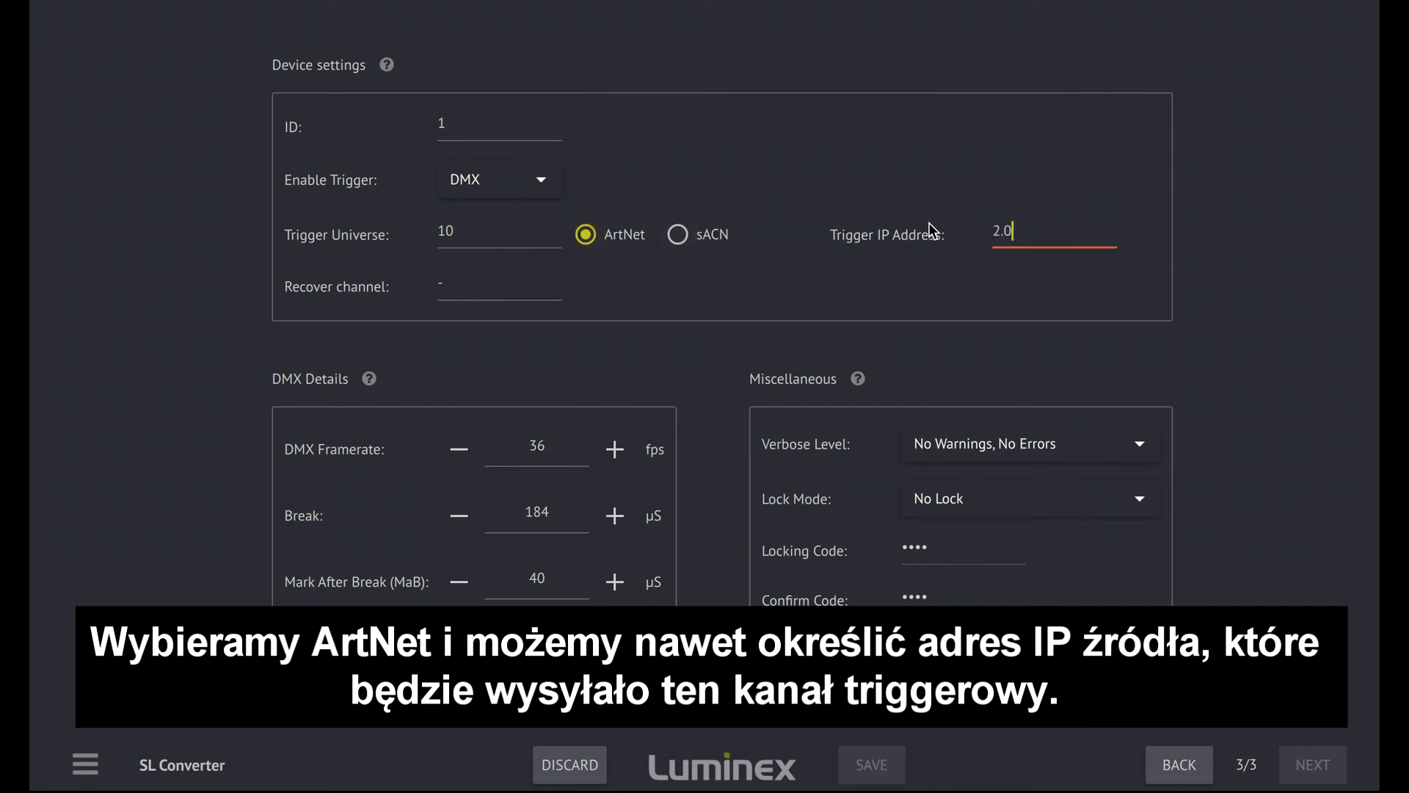
text(.0.10)
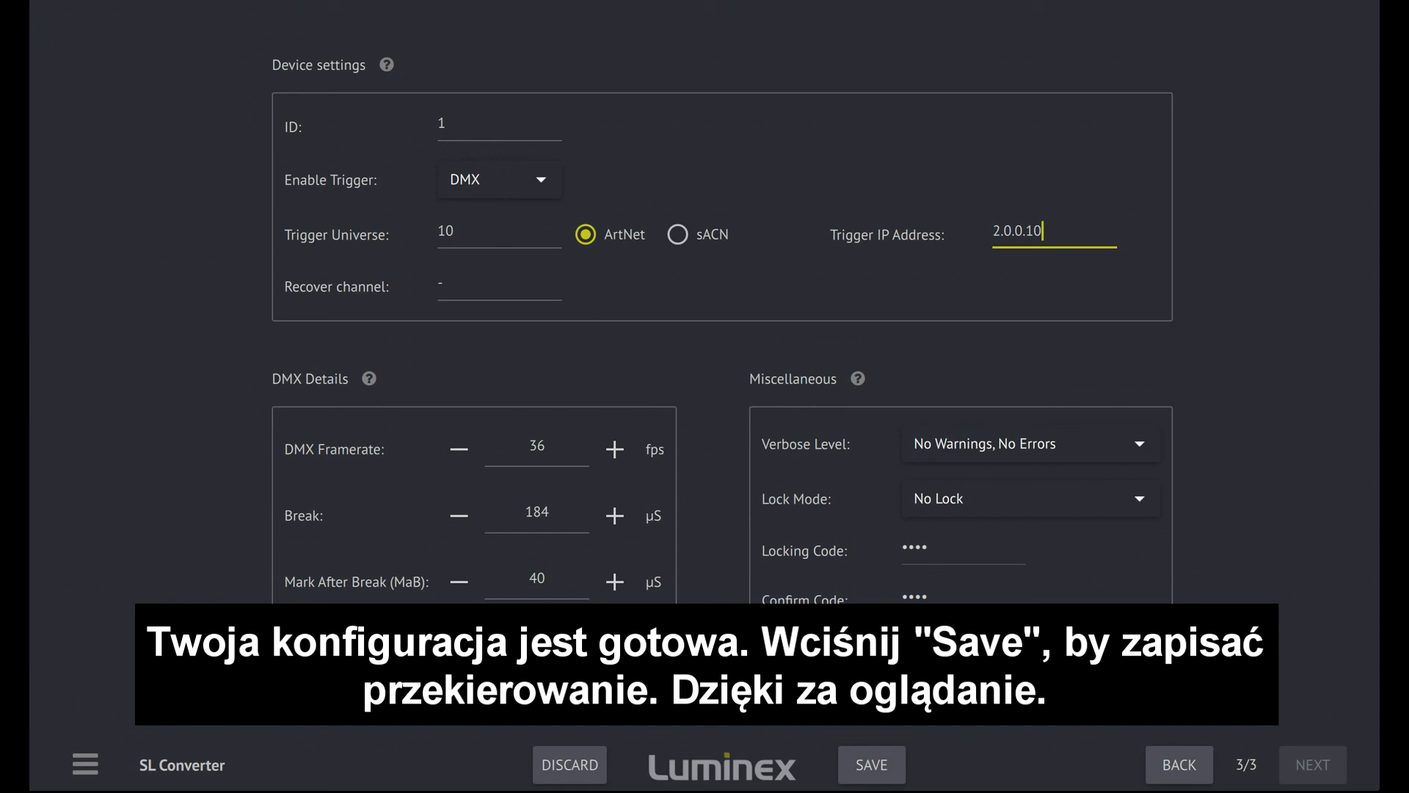
click(871, 767)
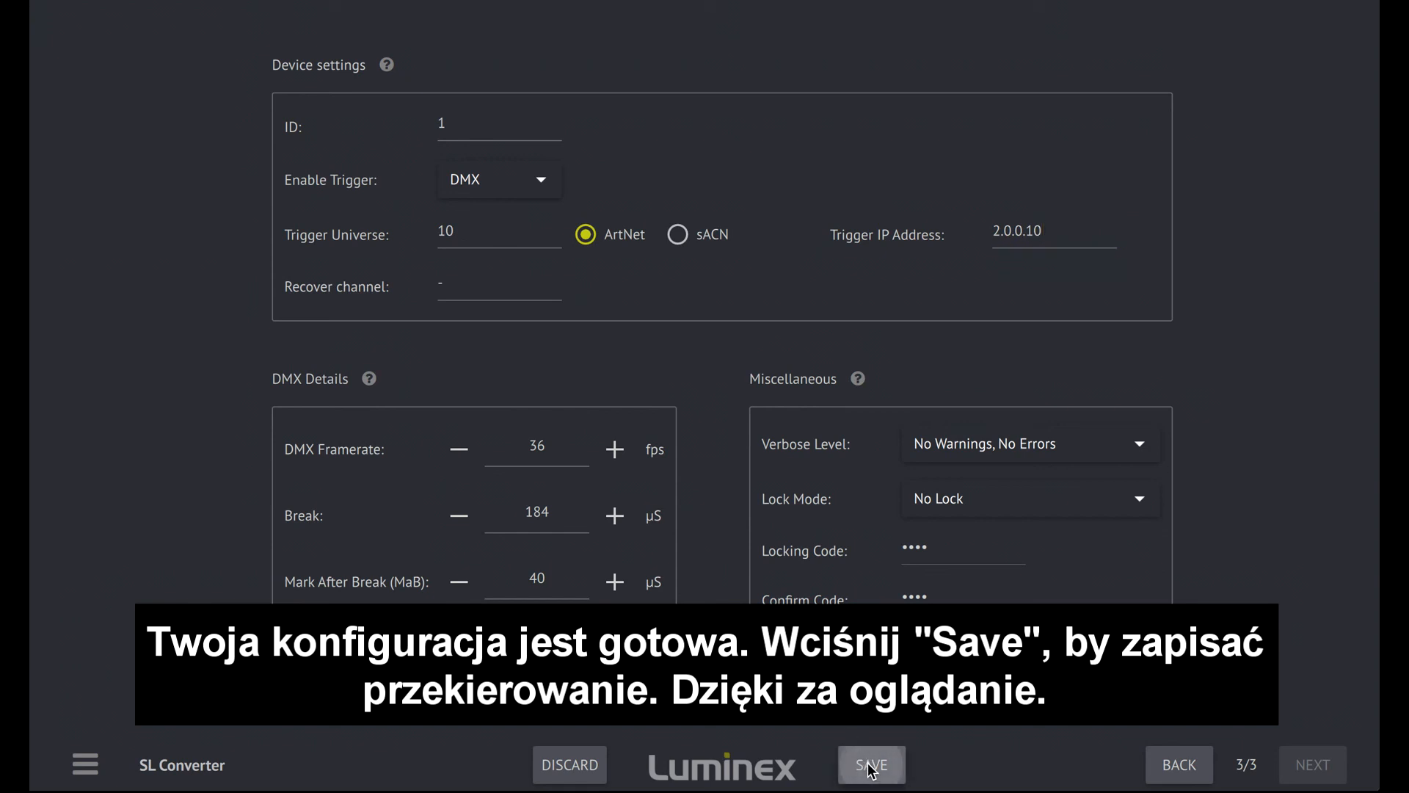